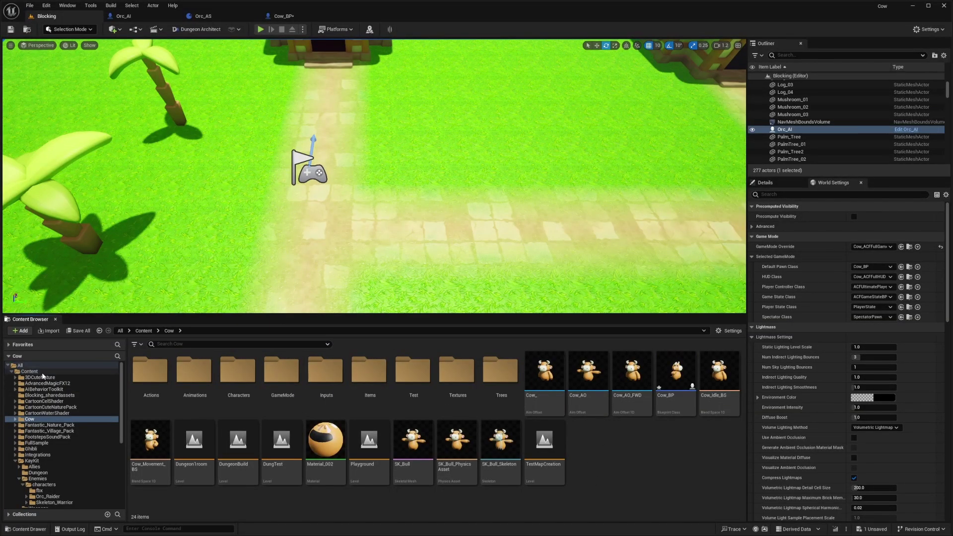
Create an Actor blueprint class named NextLevelTrigger in the root Content folder.
click(43, 372)
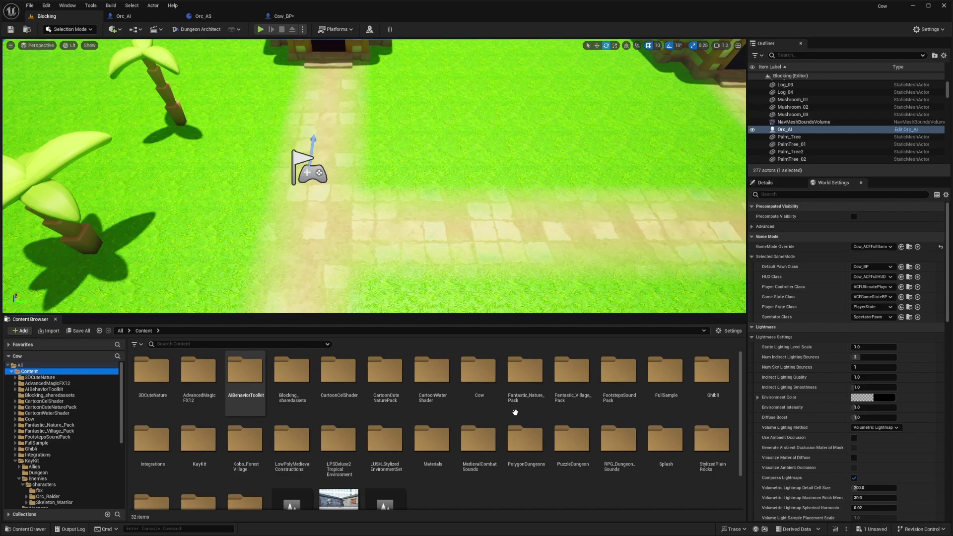
right_click(420, 484)
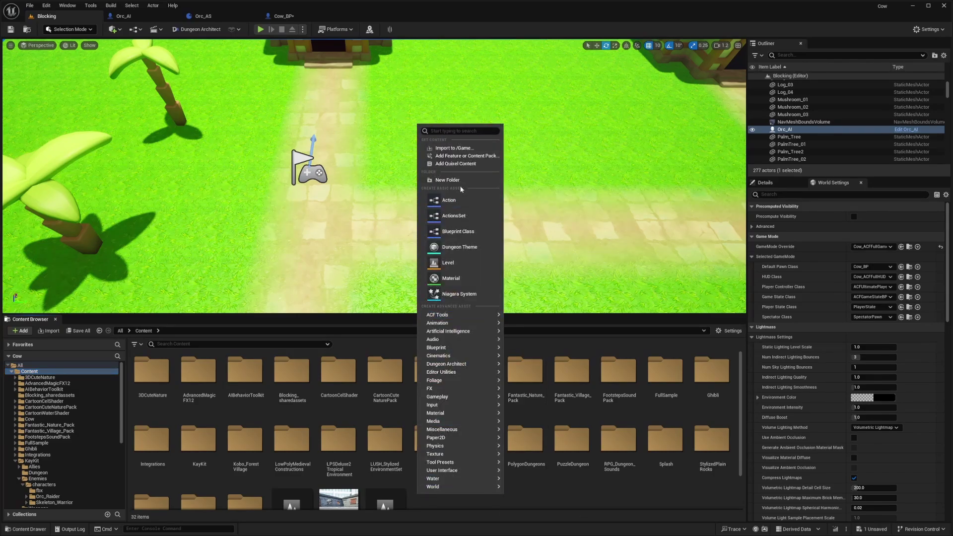
click(450, 232)
click(400, 196)
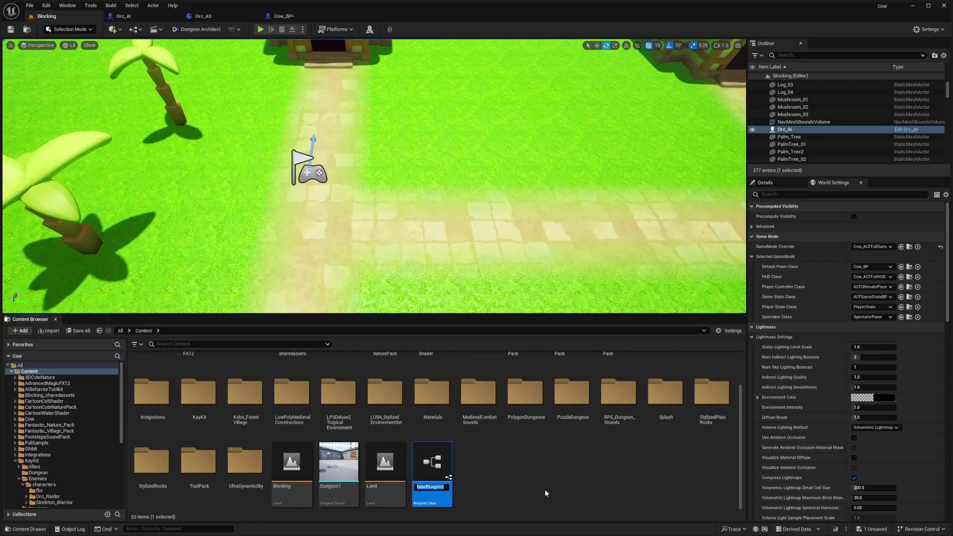
text(NextLevelTrigger)
key(Return)
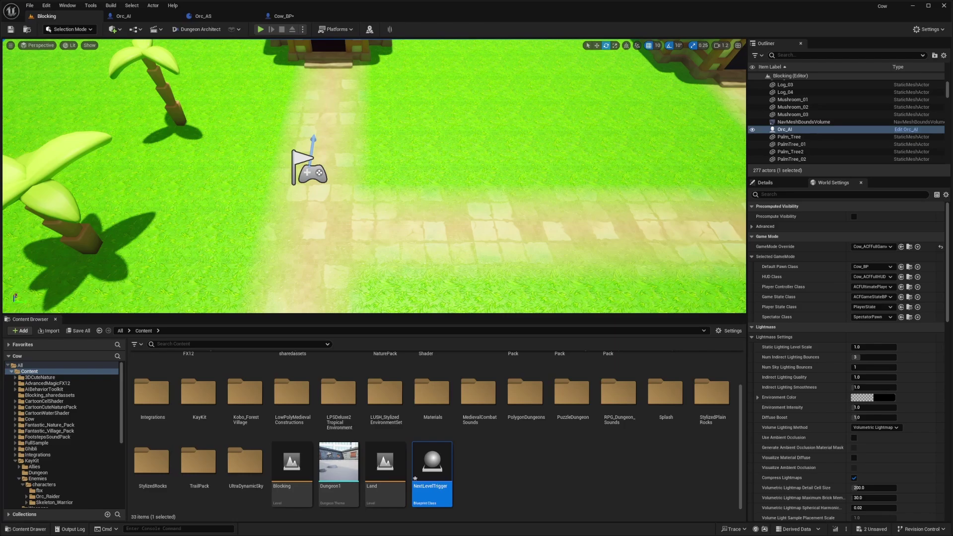
Implement the ACFInteractable Interface in the NextLevelTrigger blueprint's class settings and compile it.
drag(183, 31, 400, 20)
click(226, 30)
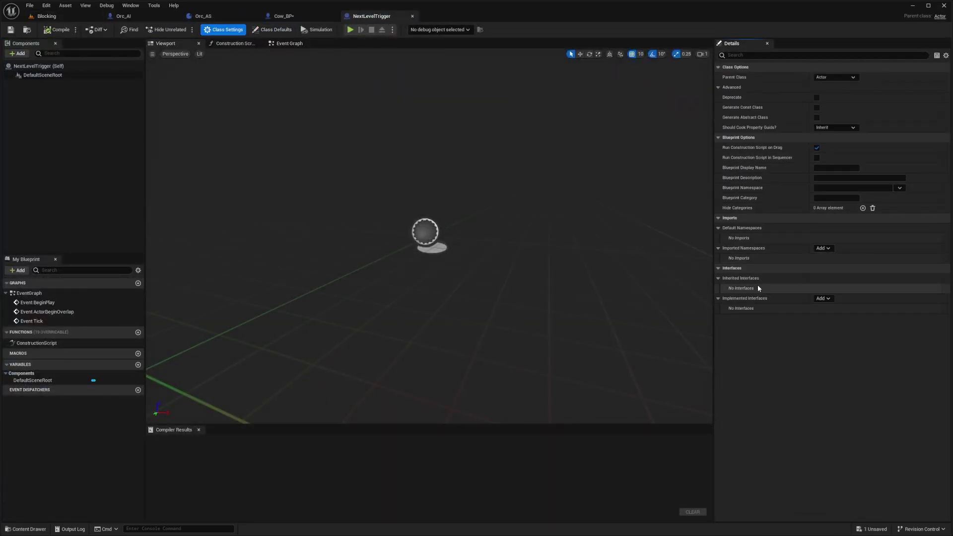
click(826, 299)
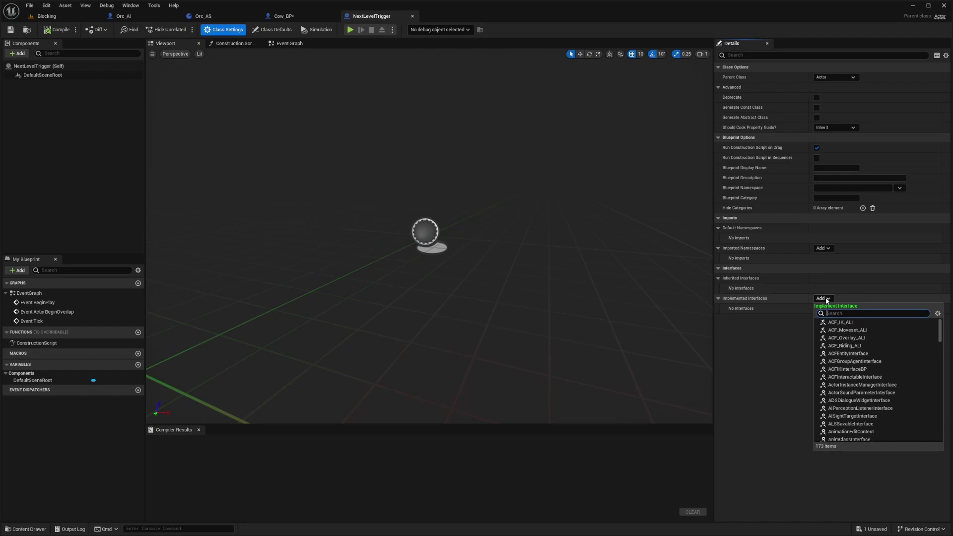
text(interact)
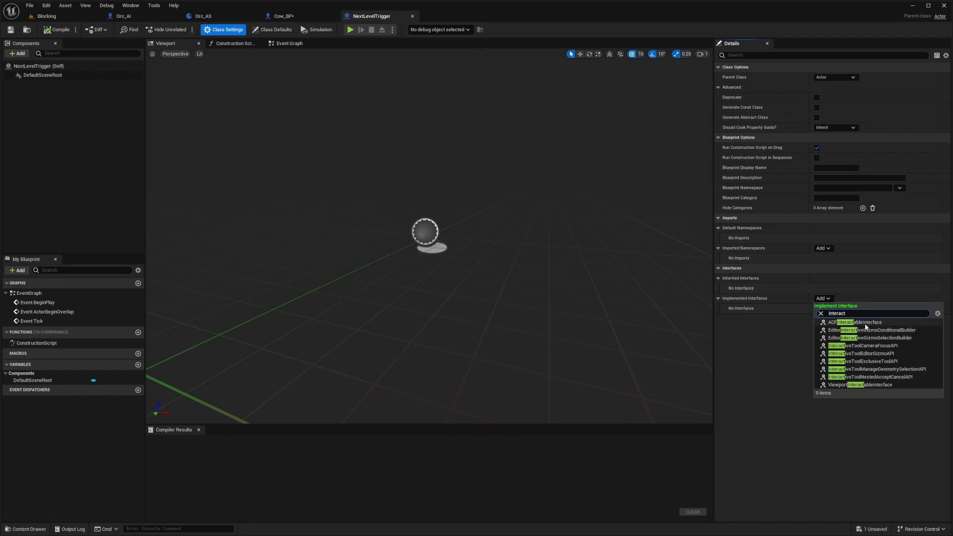
click(841, 324)
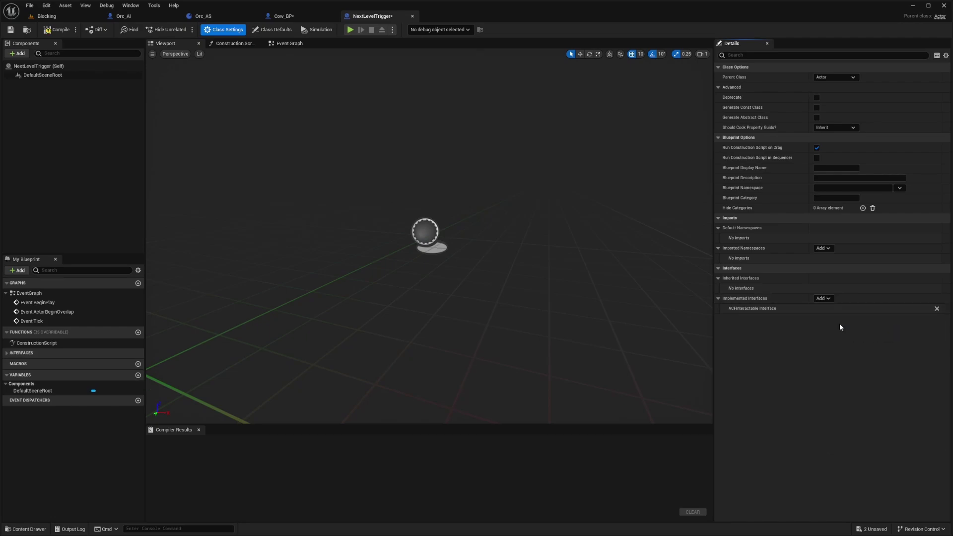
click(58, 30)
Add the ACF interface's On Interacted by Pawn event to the event graph.
click(57, 361)
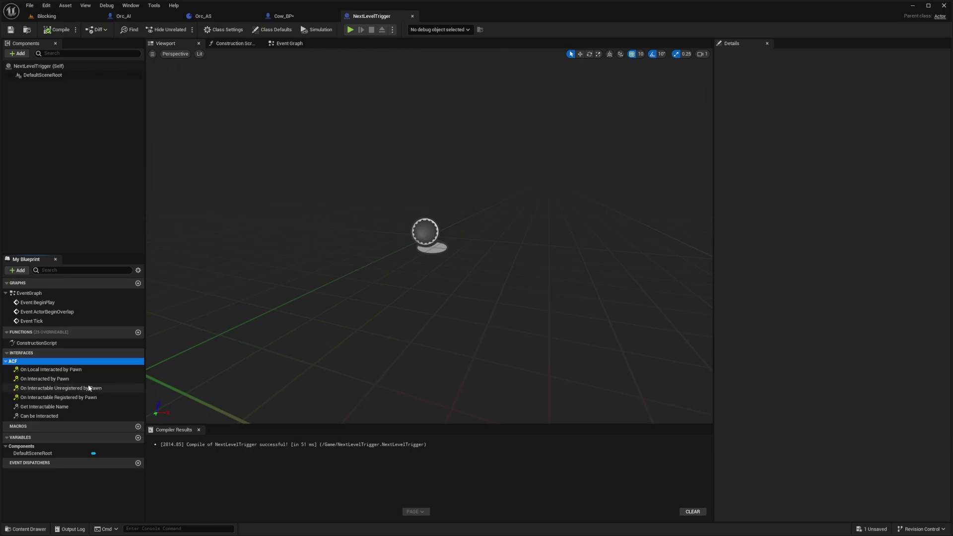
double_click(71, 379)
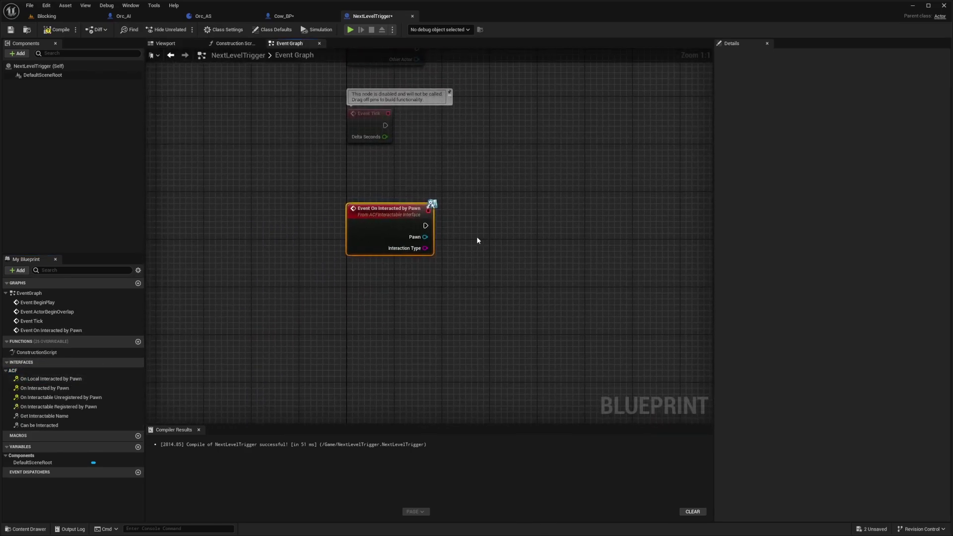
right_drag(478, 241, 452, 241)
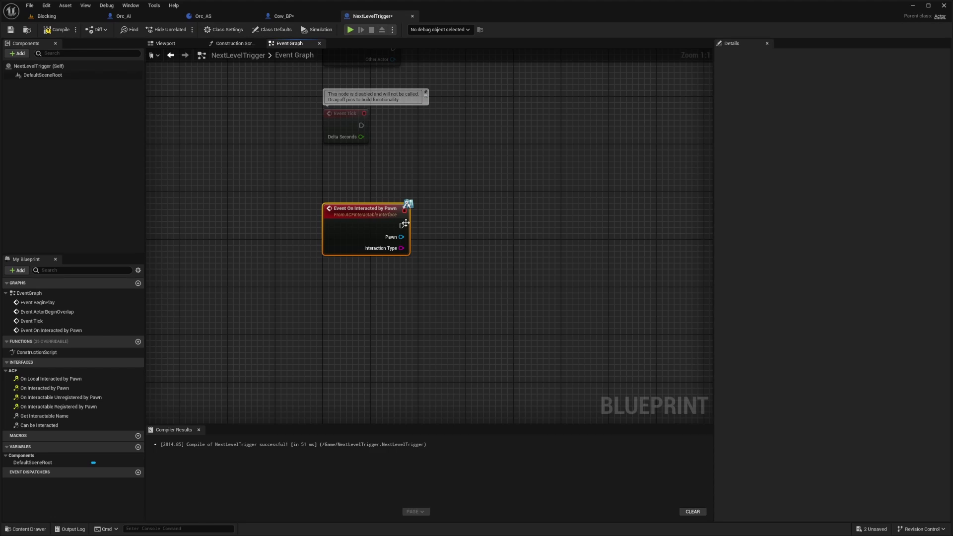
Connect an Open Level (by Name) node to the On Interacted by Pawn event, with Map_4_Top-Down as the level name.
drag(421, 228, 447, 228)
text(open level)
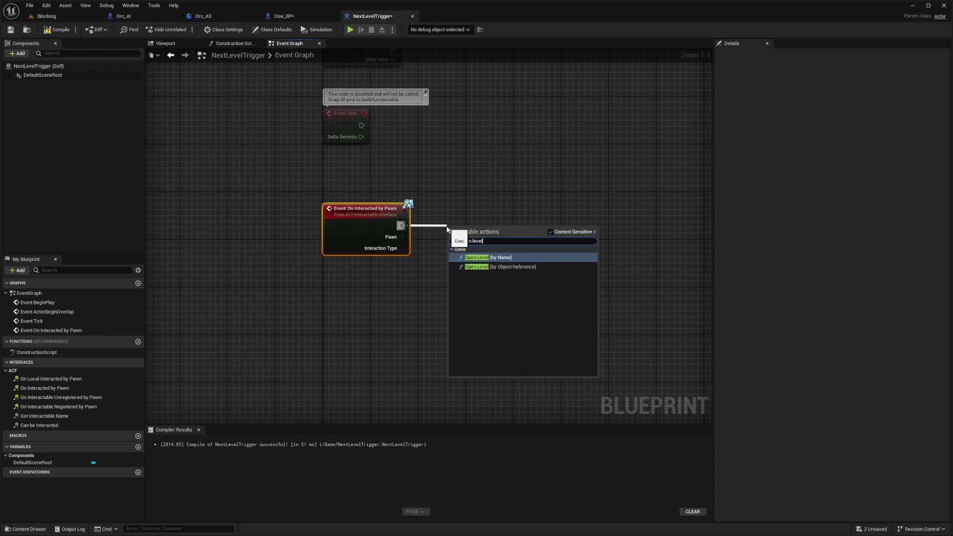
key(Return)
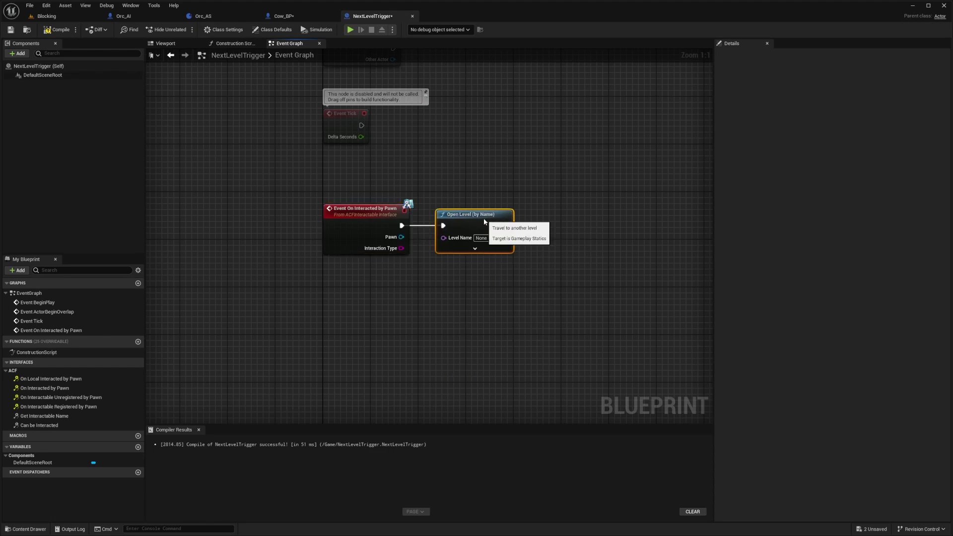
click(476, 238)
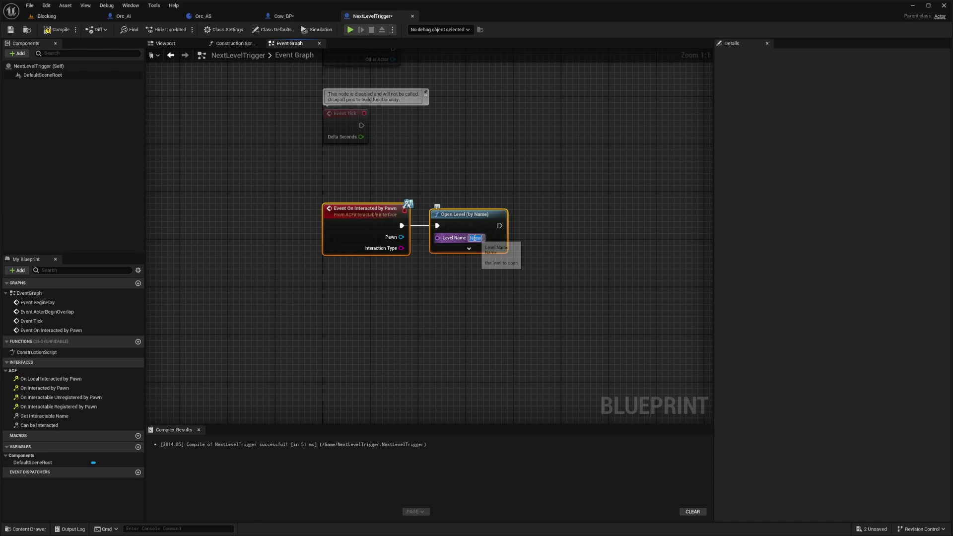
text(Map_4_Top-Down)
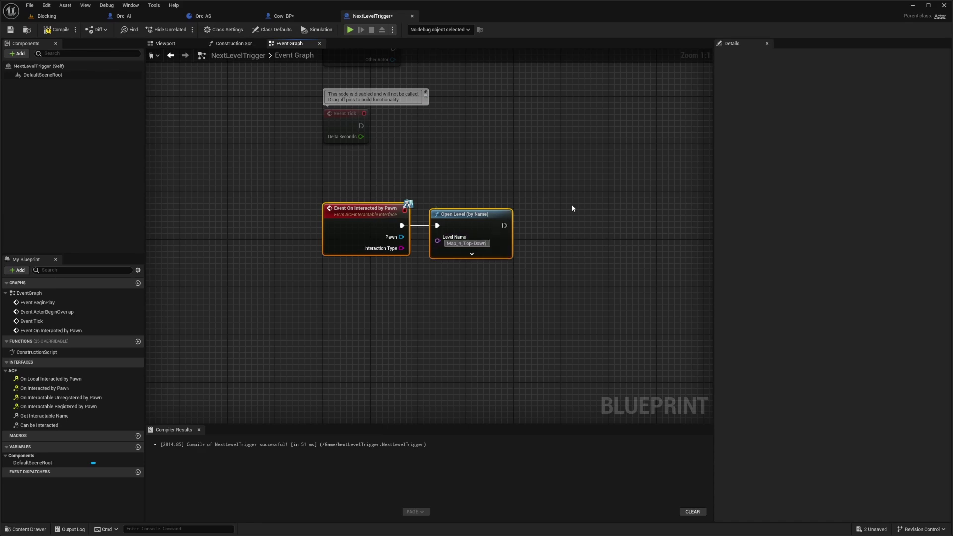
key(Return)
Look through the Low Poly Medieval Interior and Constructions page and PolyArt3D's Marketplace listings in the Epic Games launcher.
drag(487, 64, 490, 77)
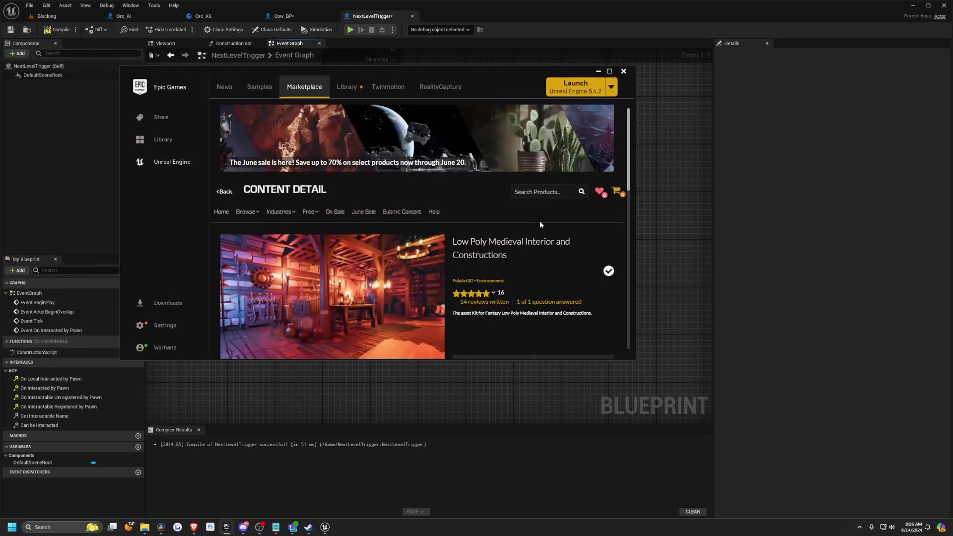
scroll(532, 255, down, 2)
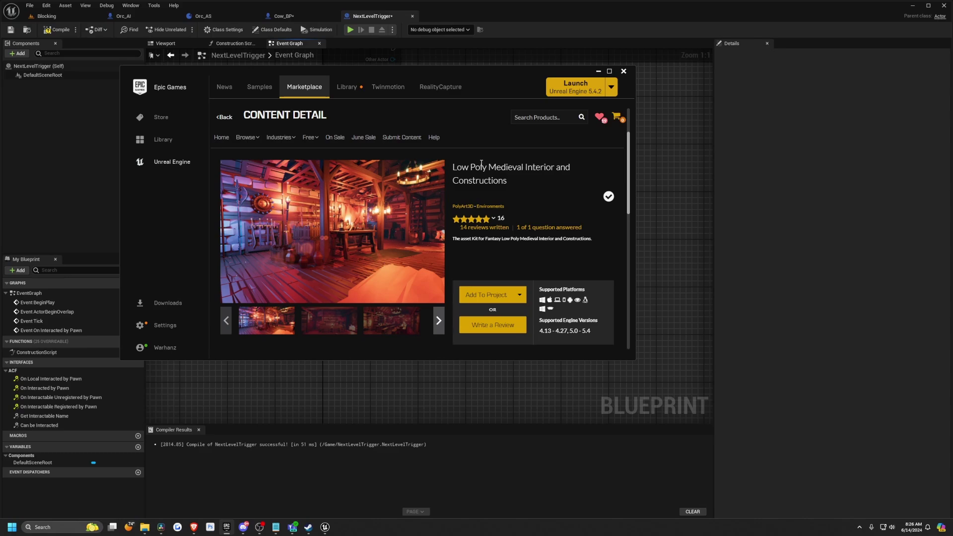
click(457, 207)
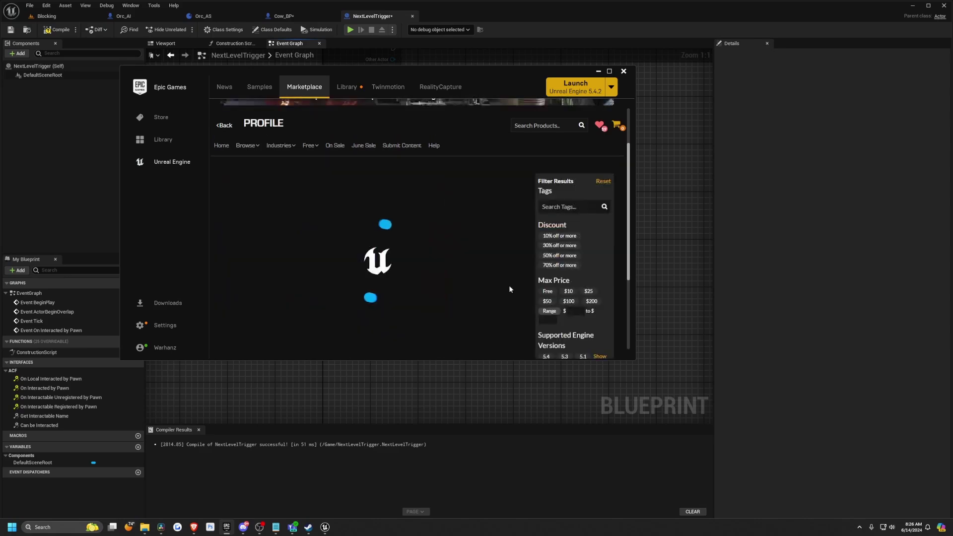
scroll(323, 268, down, 5)
scroll(323, 268, down, 6)
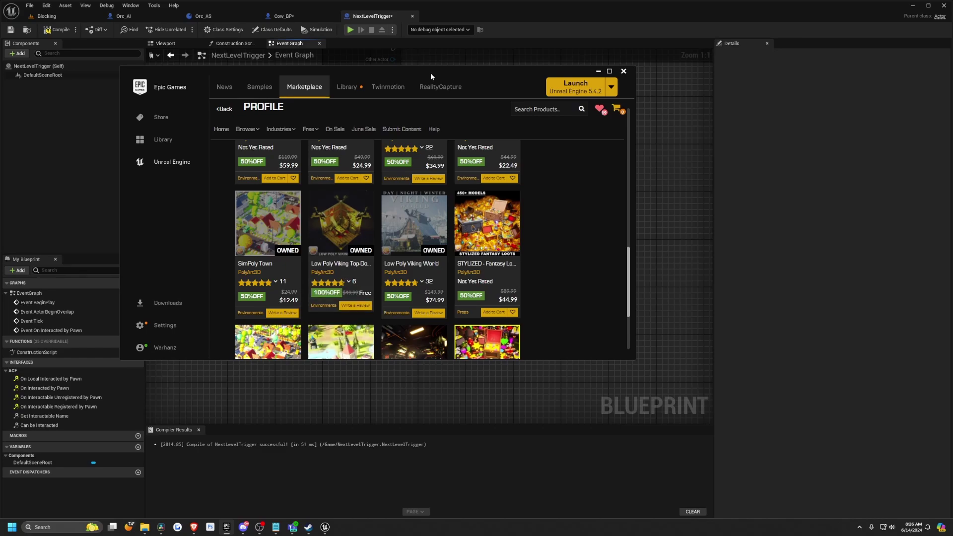
drag(431, 77, 0, 122)
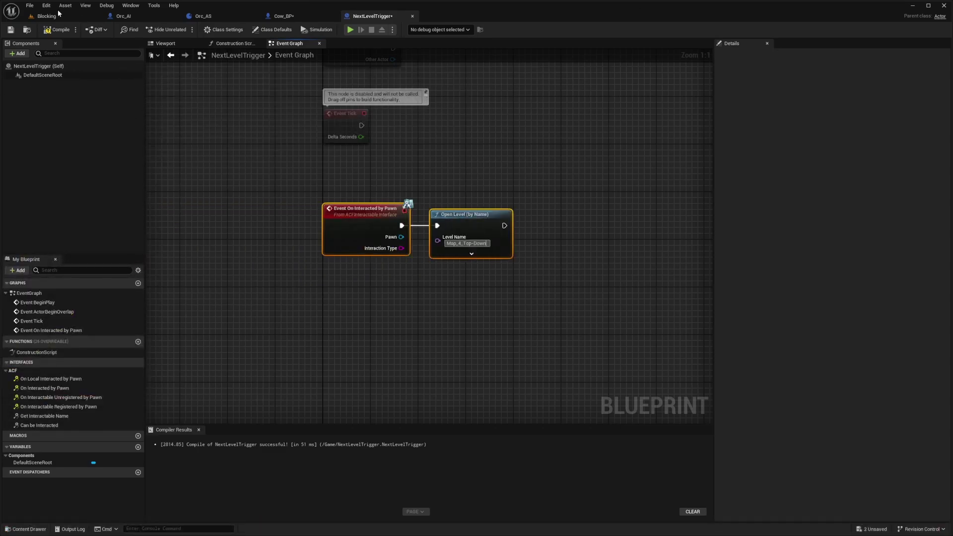
Add a Static Mesh component with the wall_doorway door mesh to NextLevelTrigger, compiling the blueprint before and after.
click(58, 29)
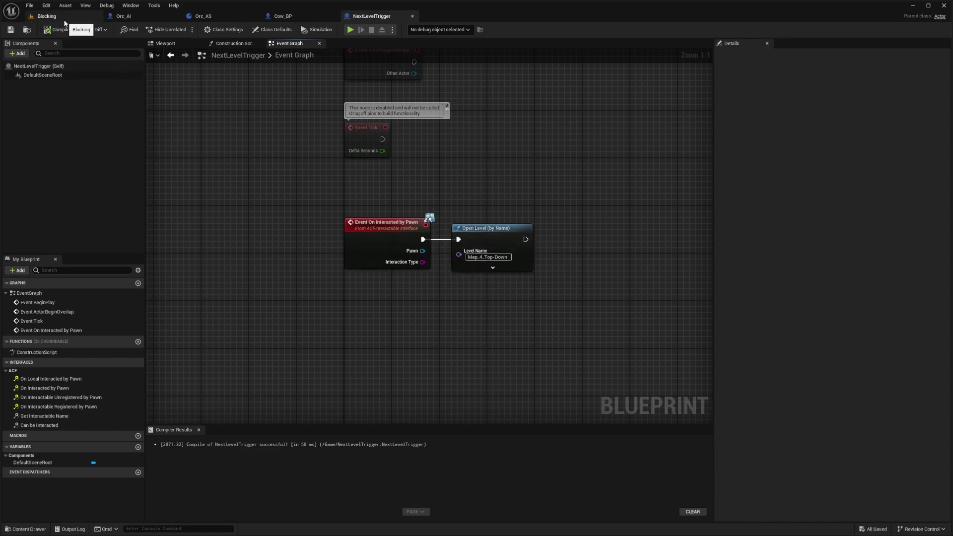
click(165, 43)
click(17, 53)
text(STAT)
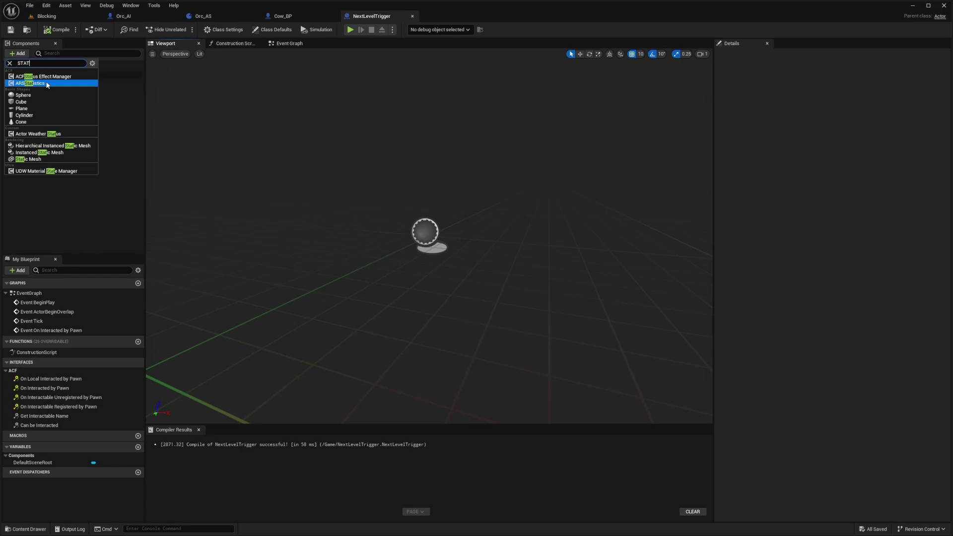
click(28, 158)
key(f)
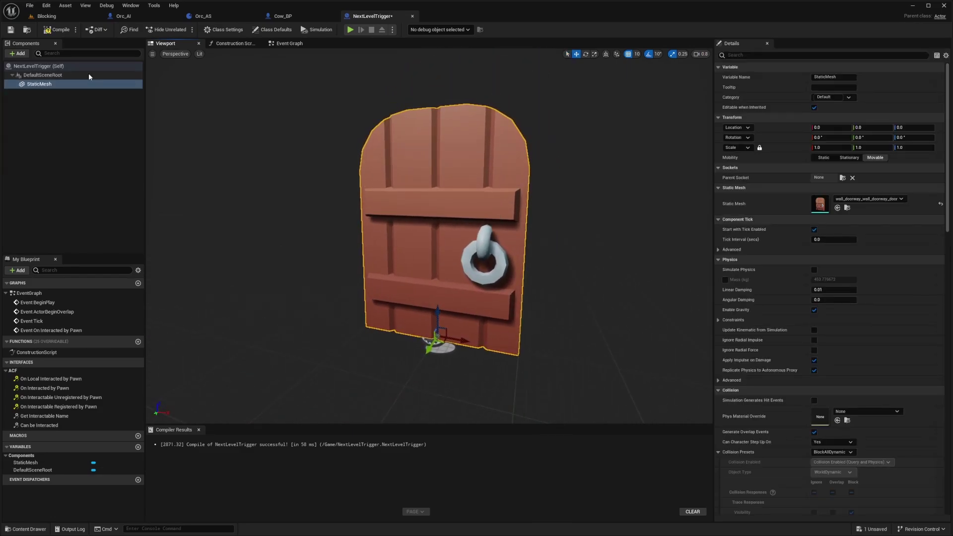
click(57, 29)
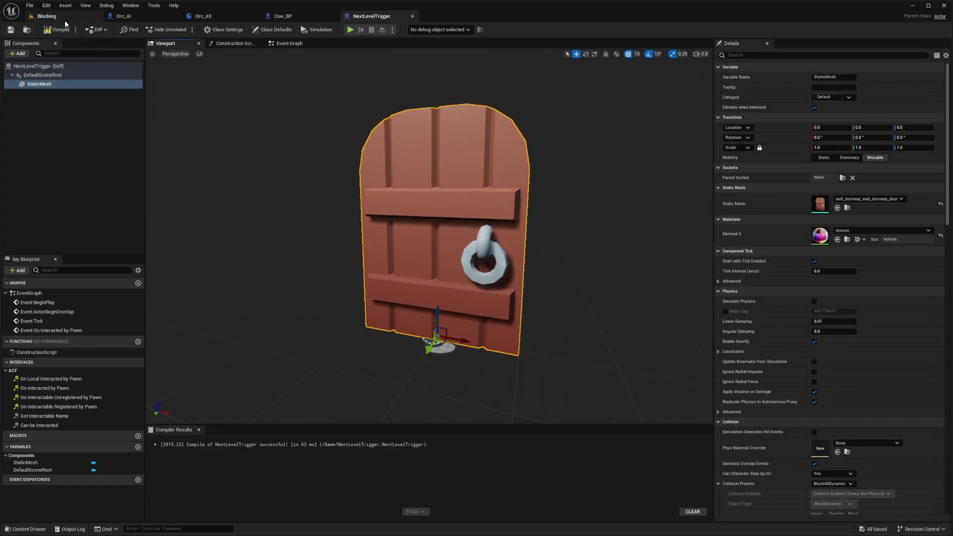
Place a NextLevelTrigger actor on the path in the Blocking level.
click(47, 16)
key(w)
mouse_move(405, 156)
right_down()
mouse_move(404, 114)
mouse_move(404, 155)
right_up()
drag(436, 481, 293, 221)
Make NextLevelTrigger's Can be Interacted function return true, compile the blueprint and return to the Blocking level.
click(371, 16)
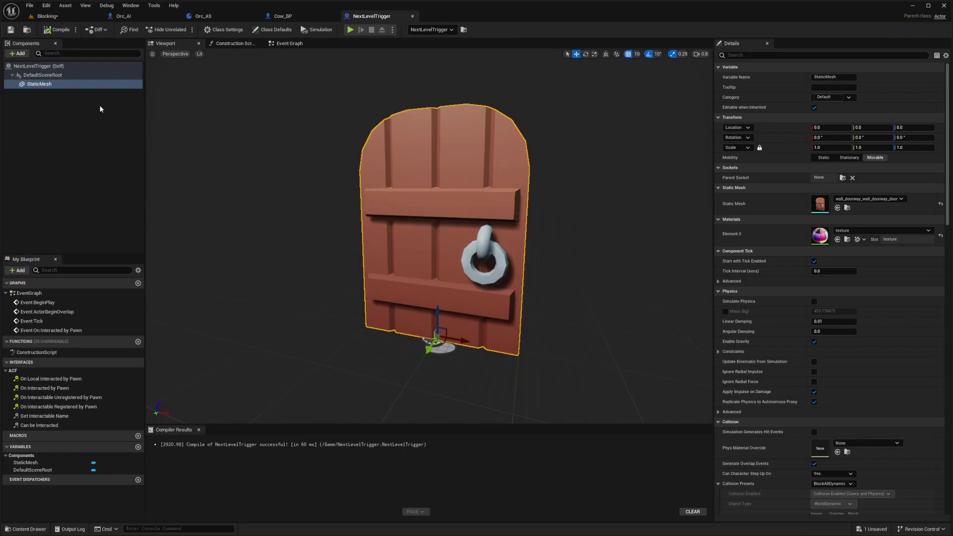
double_click(40, 425)
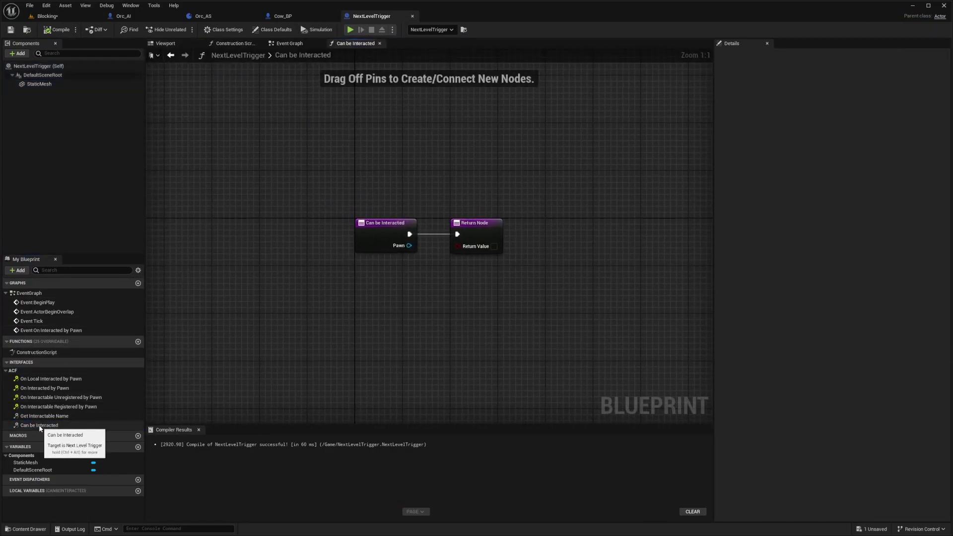
click(494, 247)
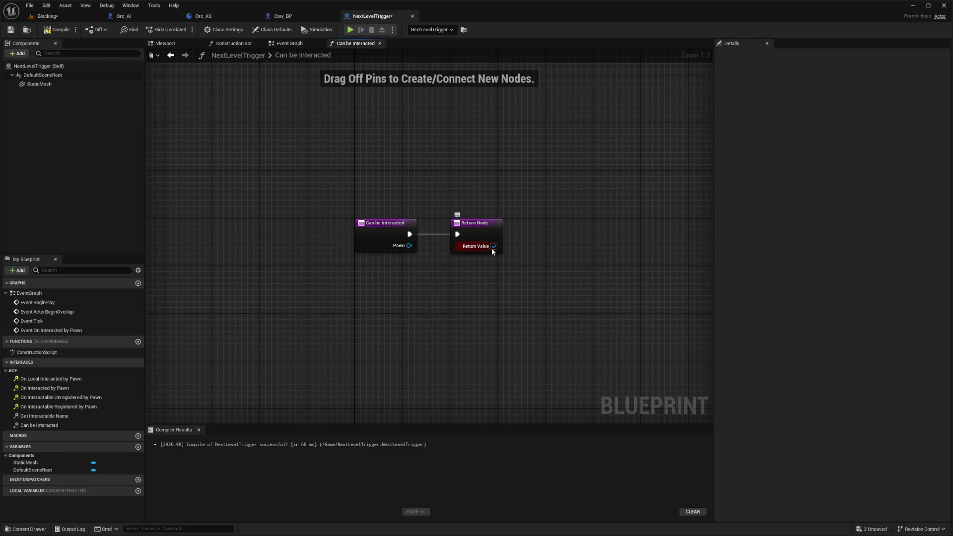
click(58, 30)
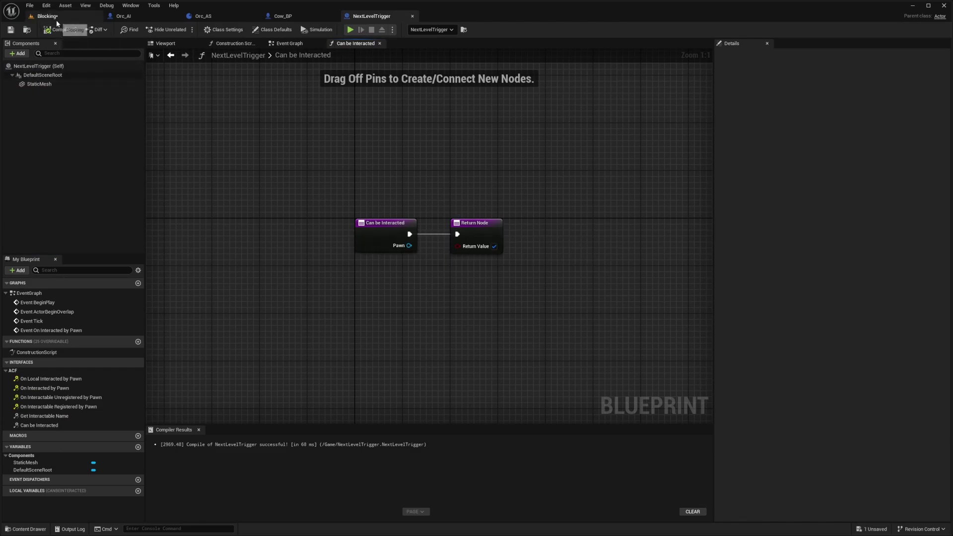
click(55, 19)
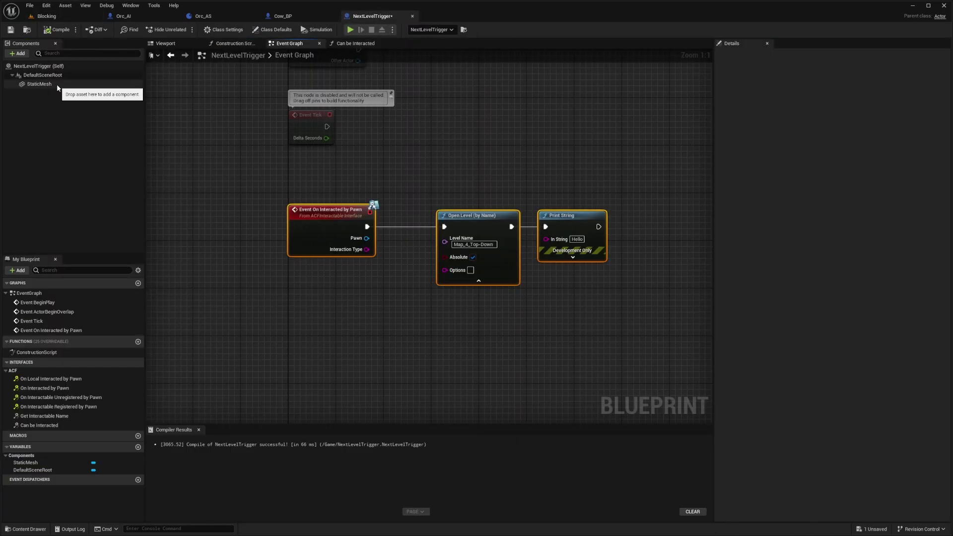
Delete the Print String node that follows Open Level in NextLevelTrigger's event graph.
click(57, 85)
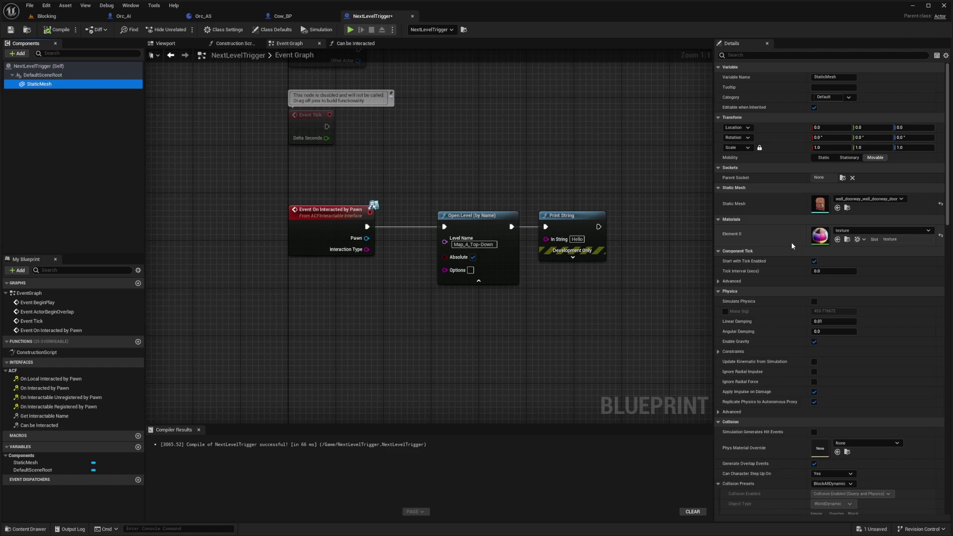
drag(610, 174, 568, 261)
key(Delete)
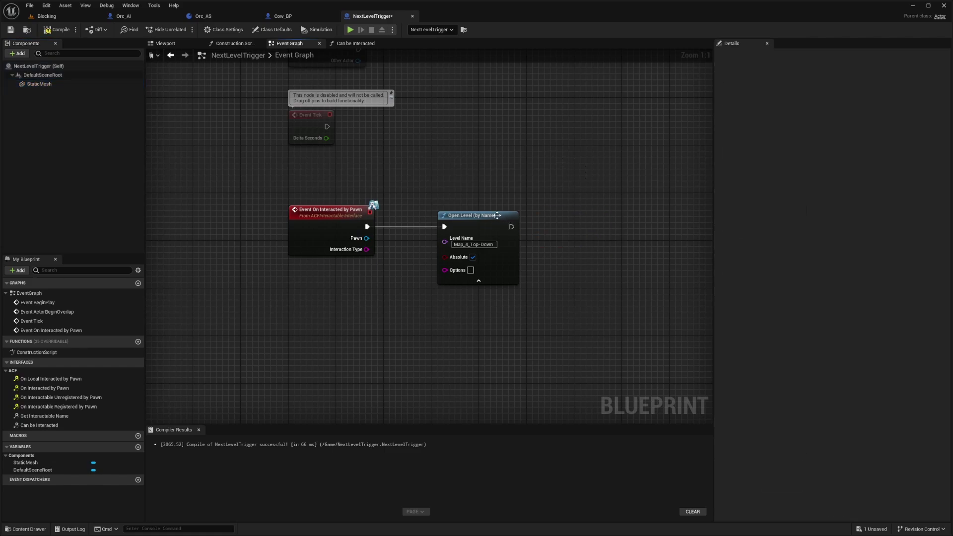
Set the StaticMesh component's collision preset to Custom and its object type to Pawn.
scroll(816, 279, down, 10)
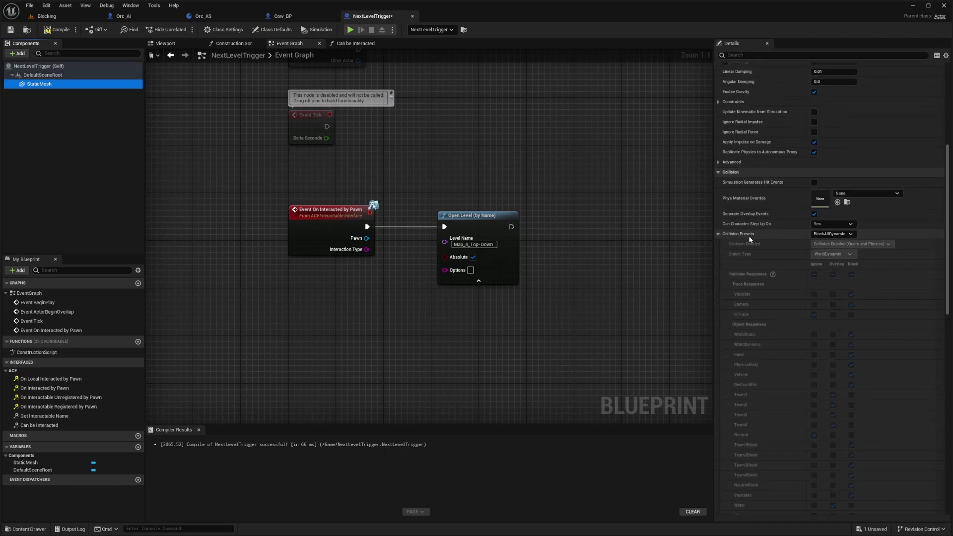
click(830, 235)
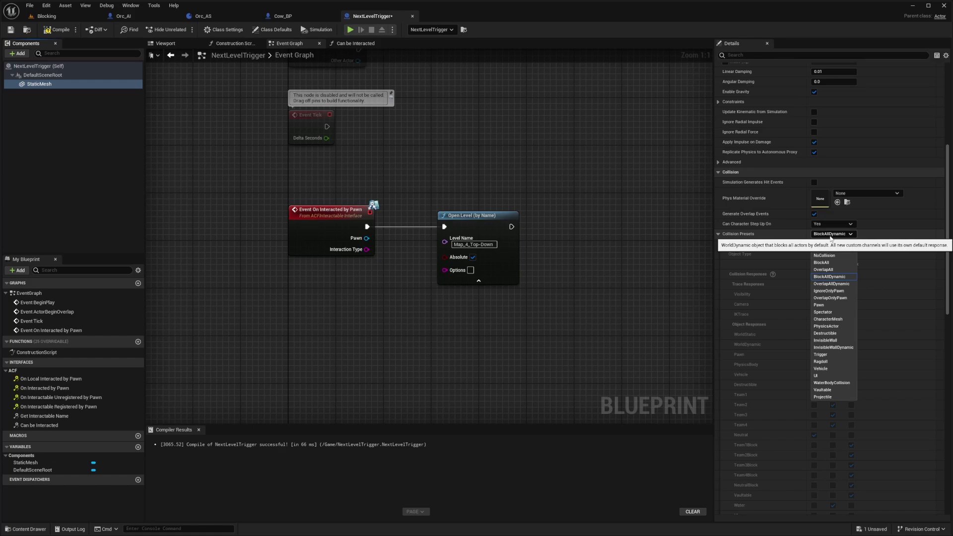
click(826, 249)
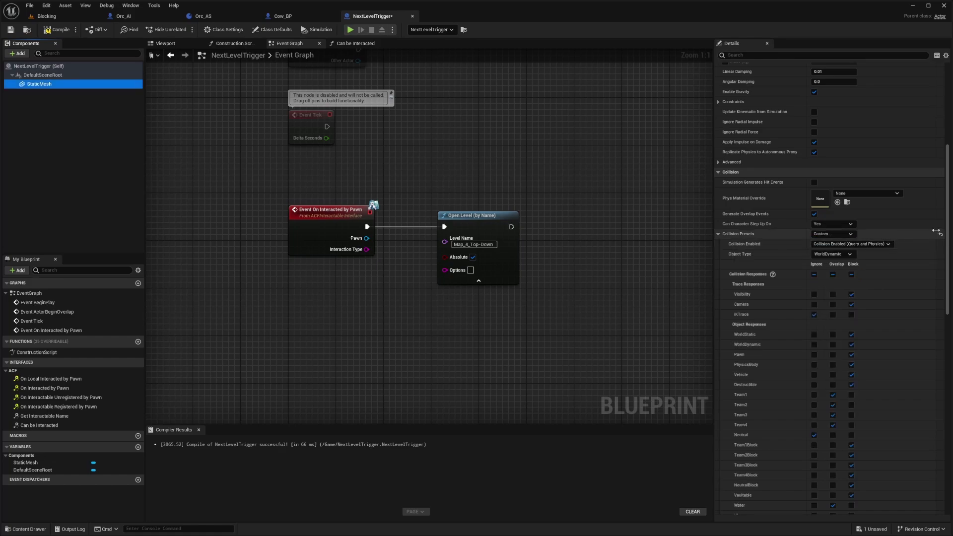
click(820, 254)
click(819, 277)
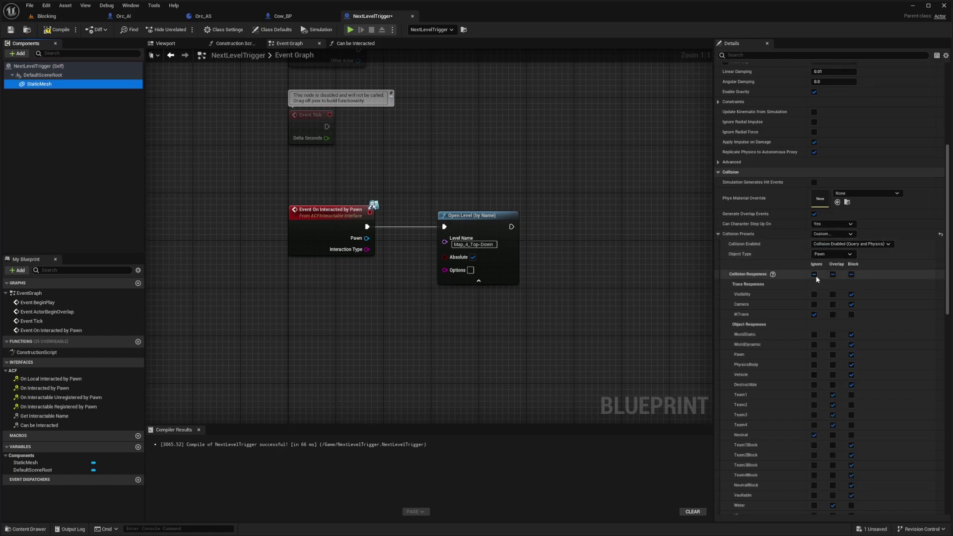
Compile and save the NextLevelTrigger blueprint, and playtest the Blocking level.
key(ctrl+s)
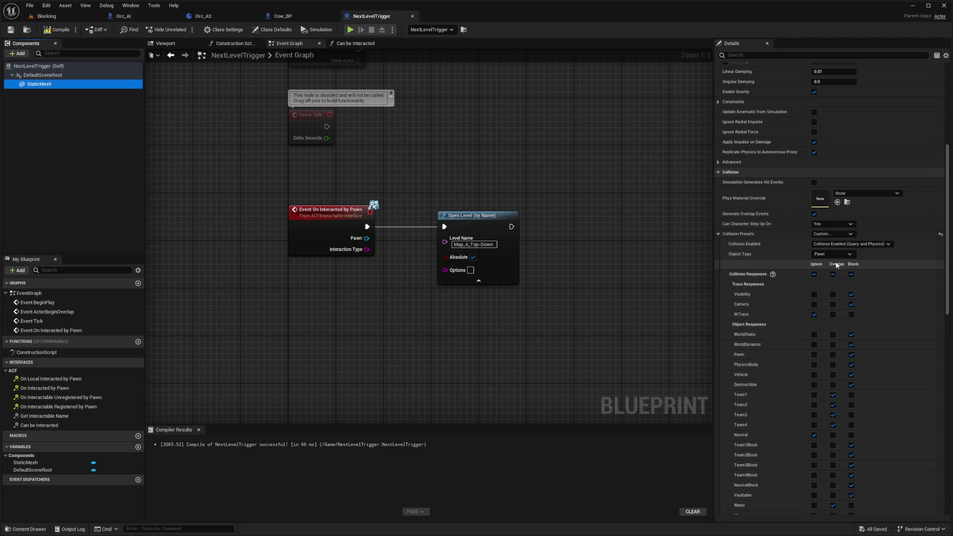
click(56, 30)
key(ctrl+s)
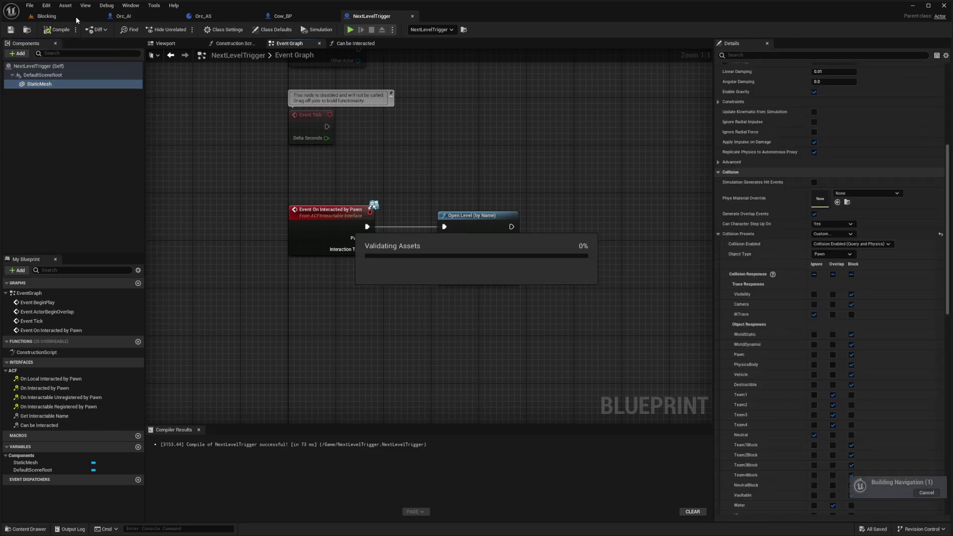
click(47, 16)
key(alt+p)
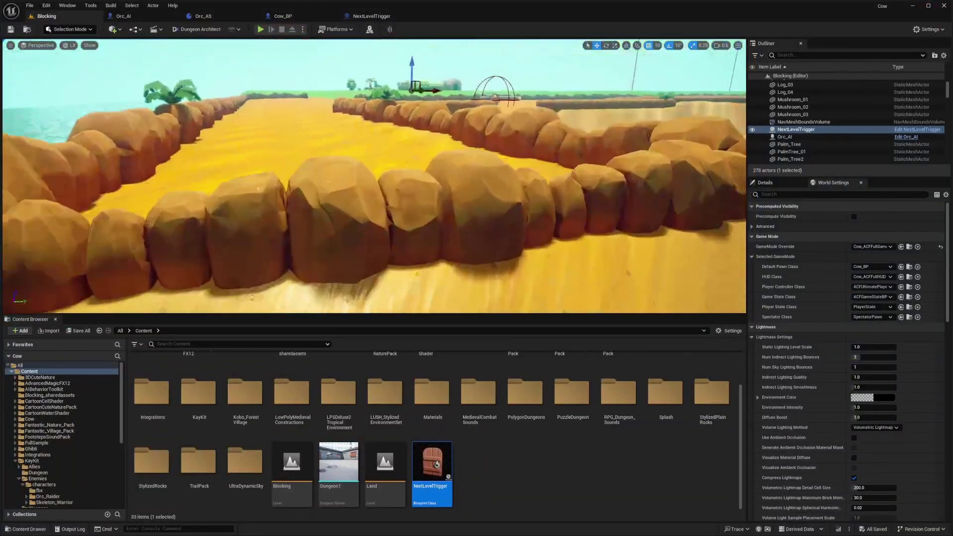
Open the Map_4_Top-Down level from the Maps folder of LowPolyMedievalConstructions.
key(f)
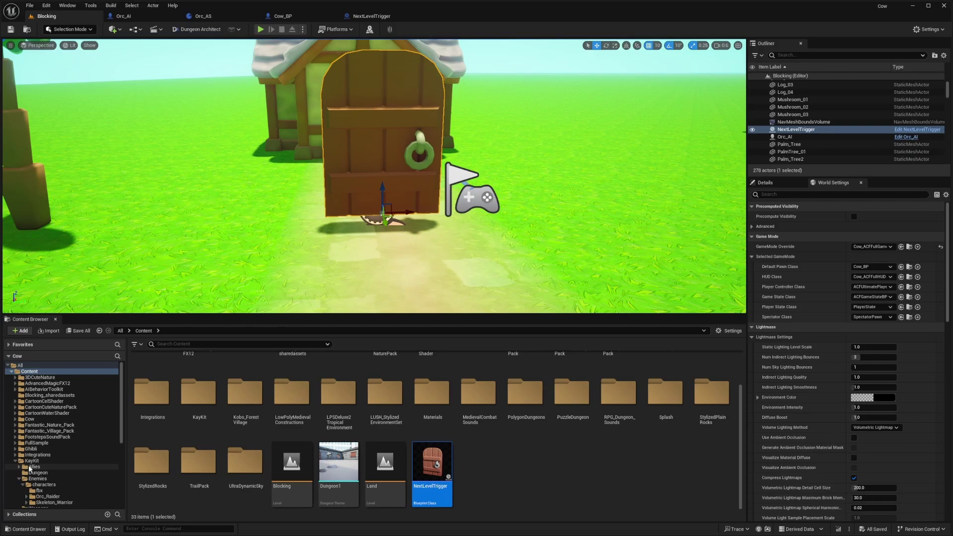
click(14, 462)
scroll(18, 464, down, 3)
click(44, 425)
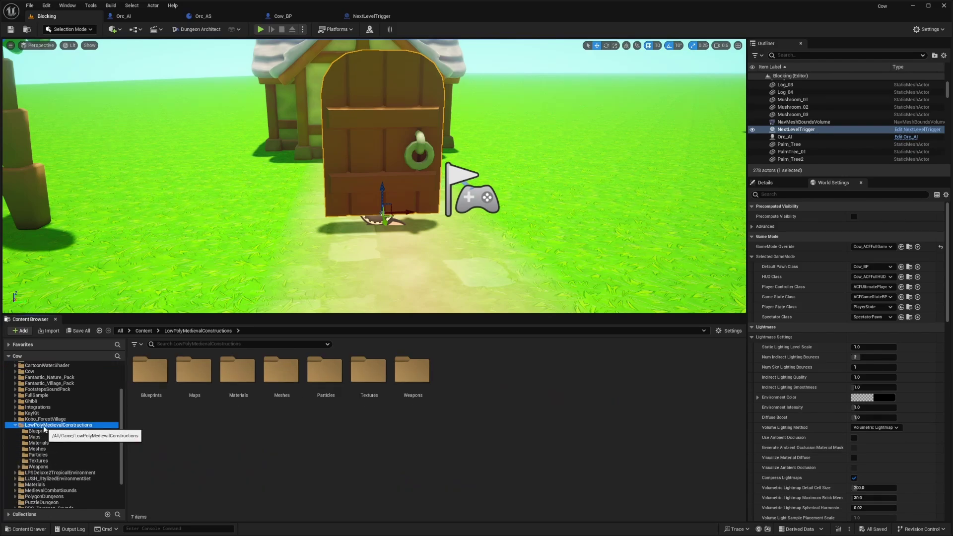
click(34, 437)
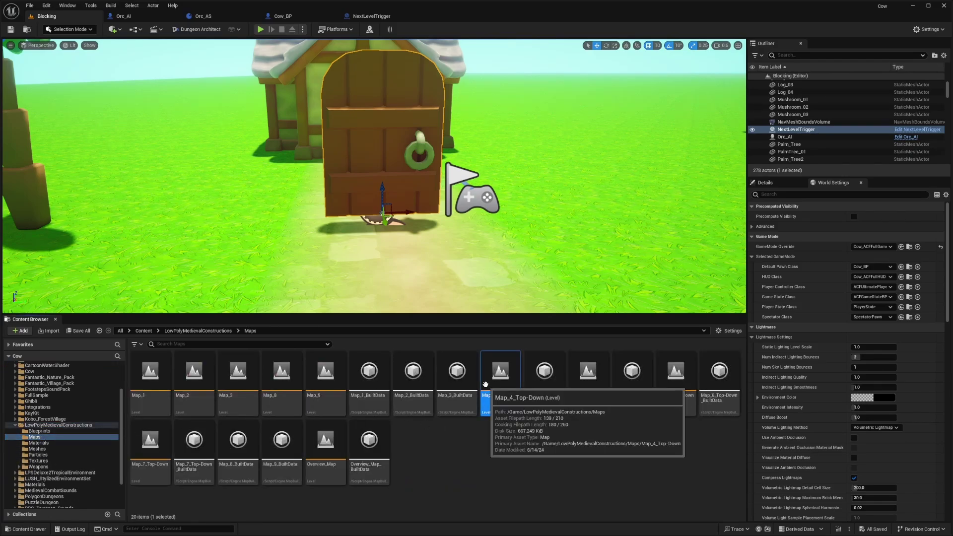
double_click(497, 392)
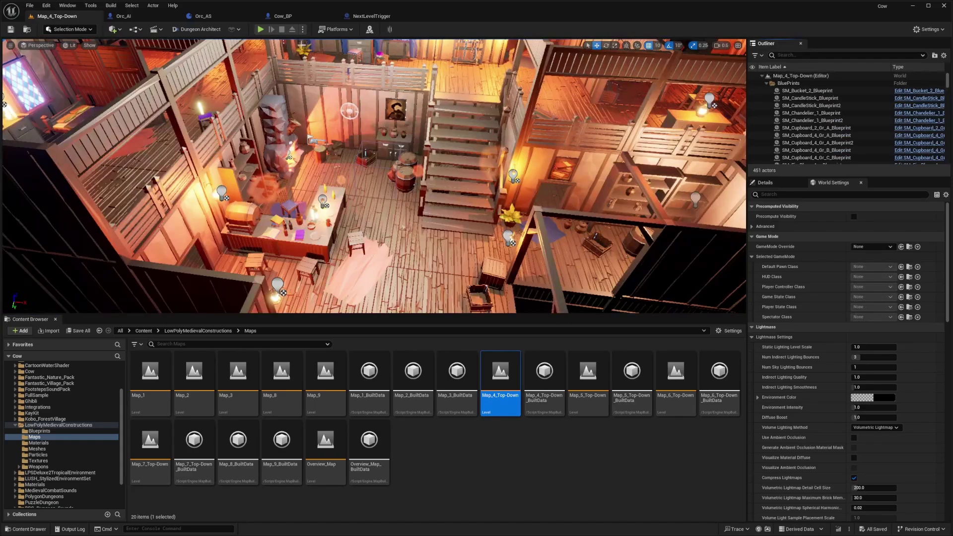
right_drag(375, 151, 183, 308)
scroll(348, 172, up, 3)
click(390, 157)
click(385, 148)
key(Delete)
scroll(258, 238, up, 1)
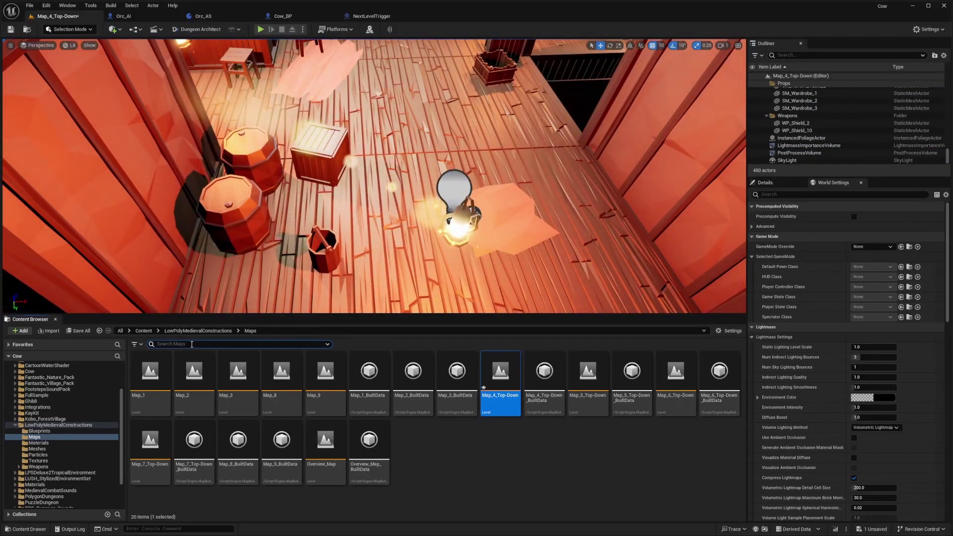
key(ctrl+z)
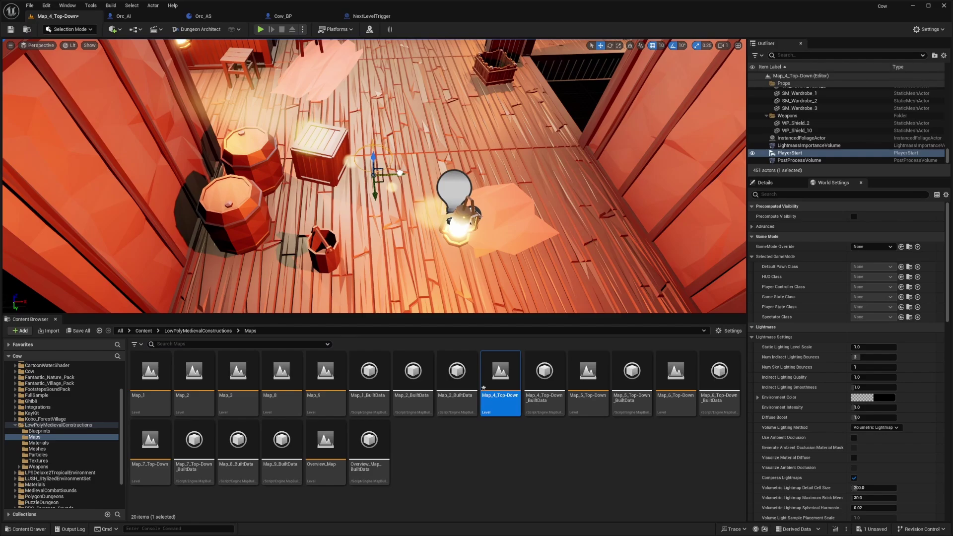
Move the PlayerStart across the wooden floor, raise it above the boards, and save Map_4_Top-Down.
drag(400, 173, 462, 171)
right_drag(443, 155, 424, 153)
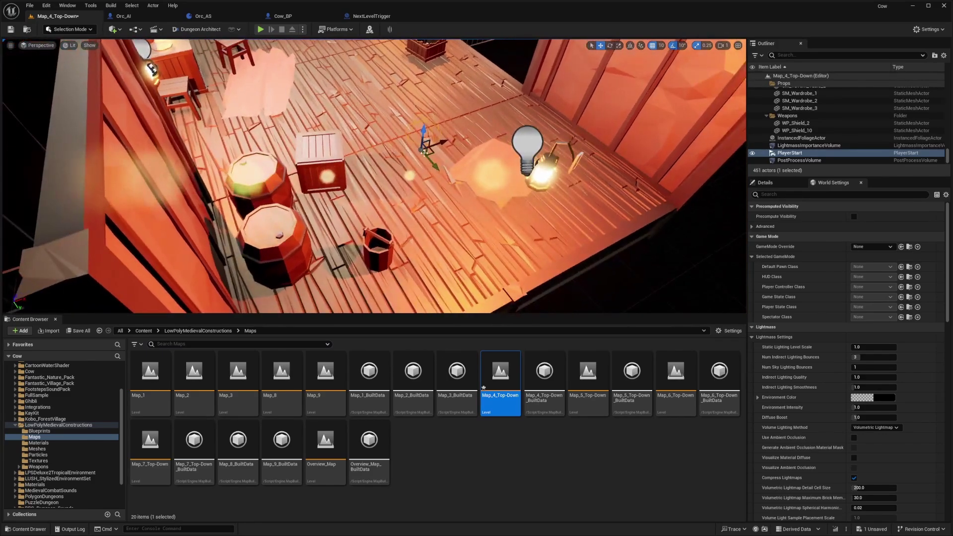
drag(423, 131, 430, 74)
key(ctrl+s)
mouse_move(324, 129)
right_down()
mouse_move(377, 130)
mouse_move(324, 128)
right_up()
right_drag(390, 150, 369, 158)
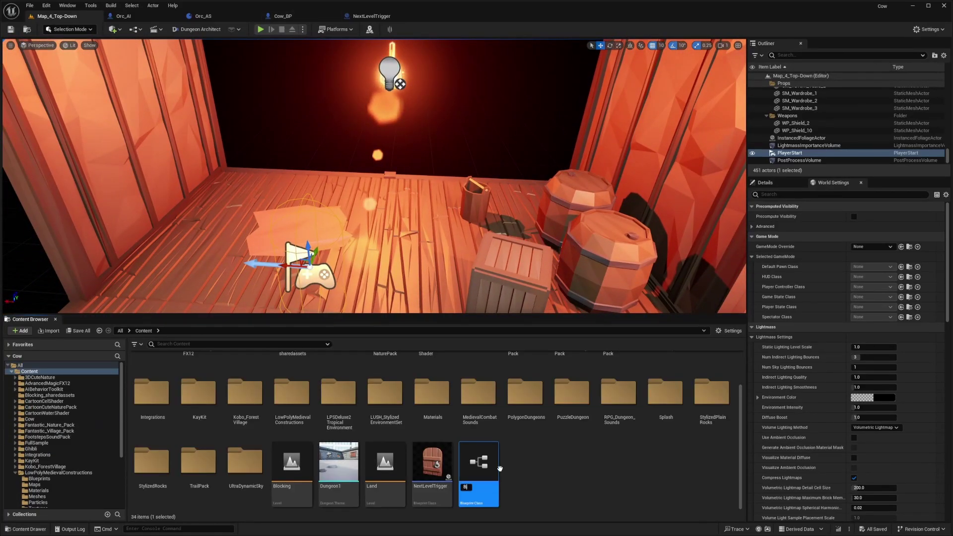
Duplicate the NextLevelTrigger blueprint in the Content folder as BackToHome and open the copy.
key(Return)
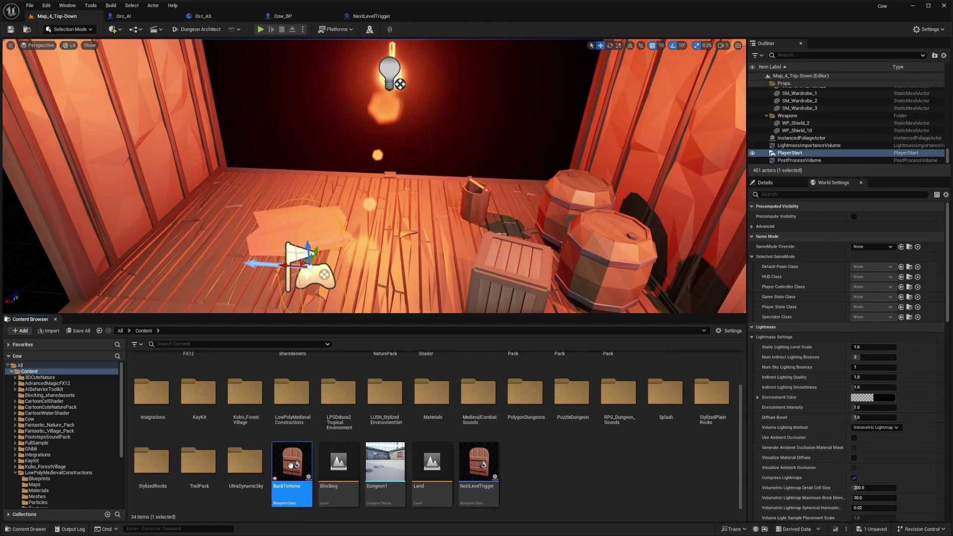
double_click(479, 463)
Change the static mesh of BackToHome's StaticMesh component to SM-Door-01, then compile and save the blueprint.
click(40, 84)
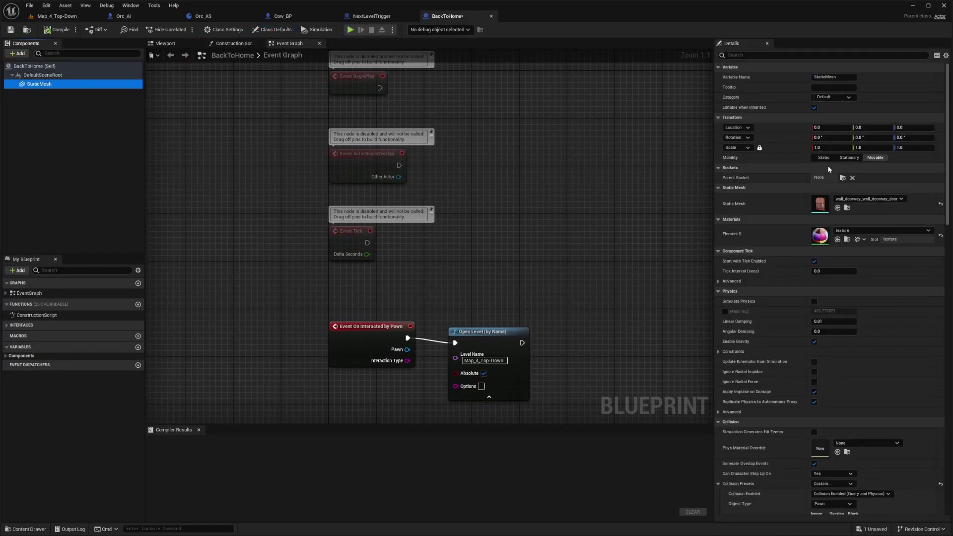
click(873, 199)
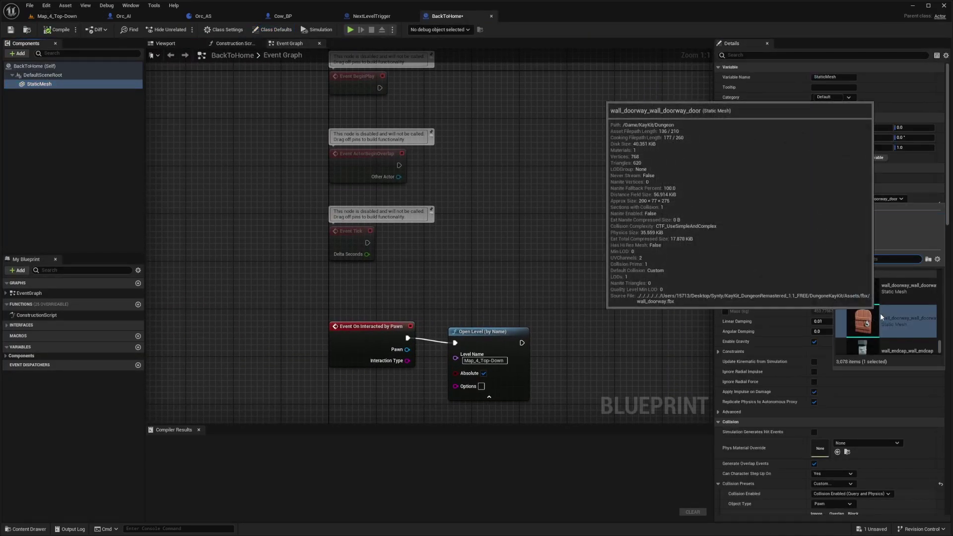
scroll(880, 312, down, 3)
text(door)
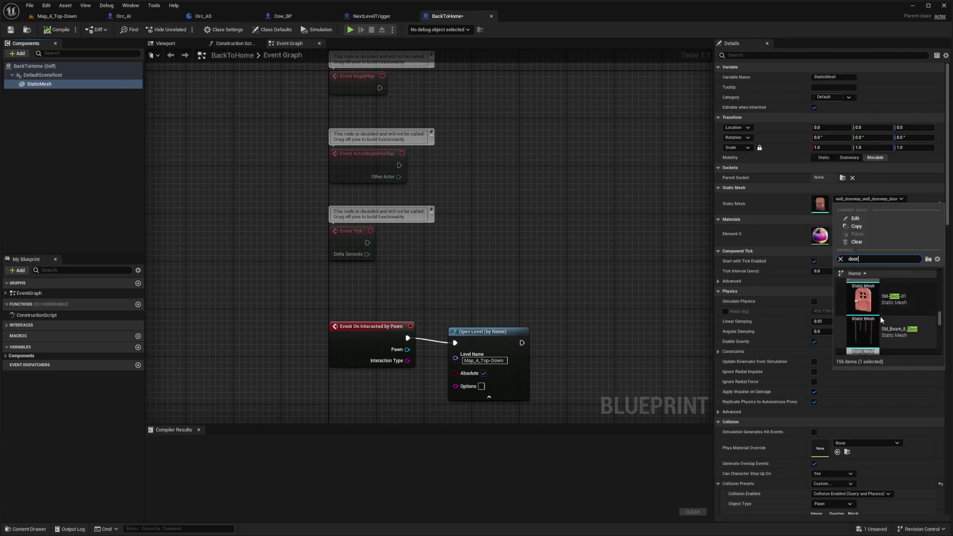
click(881, 307)
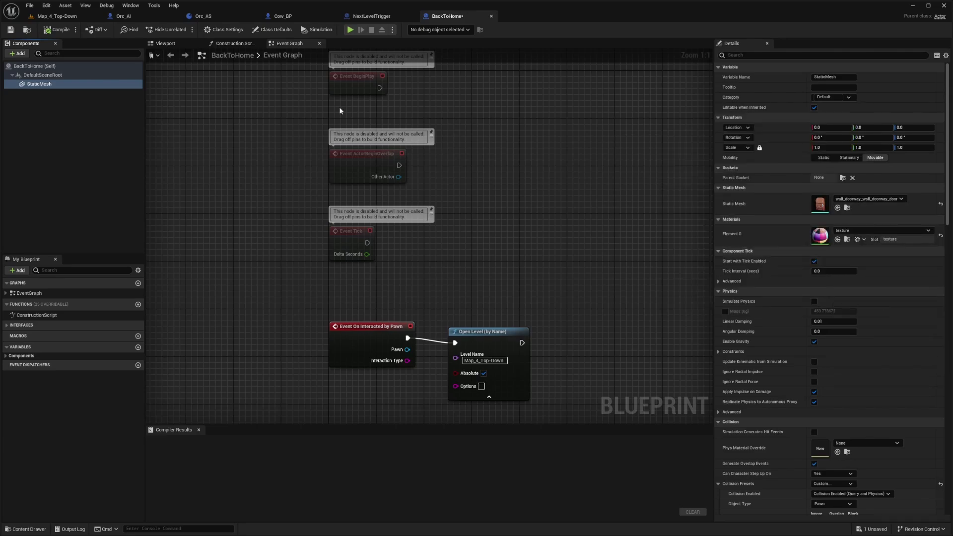
click(165, 44)
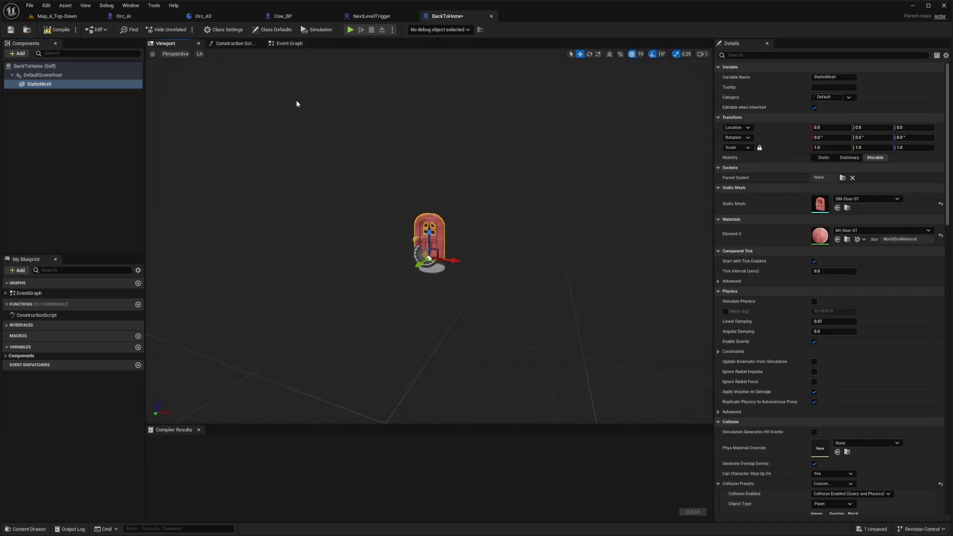
click(63, 32)
Place a BackToHome door actor in Map_4_Top-Down at the edge of the floor below the wall lamp.
click(57, 16)
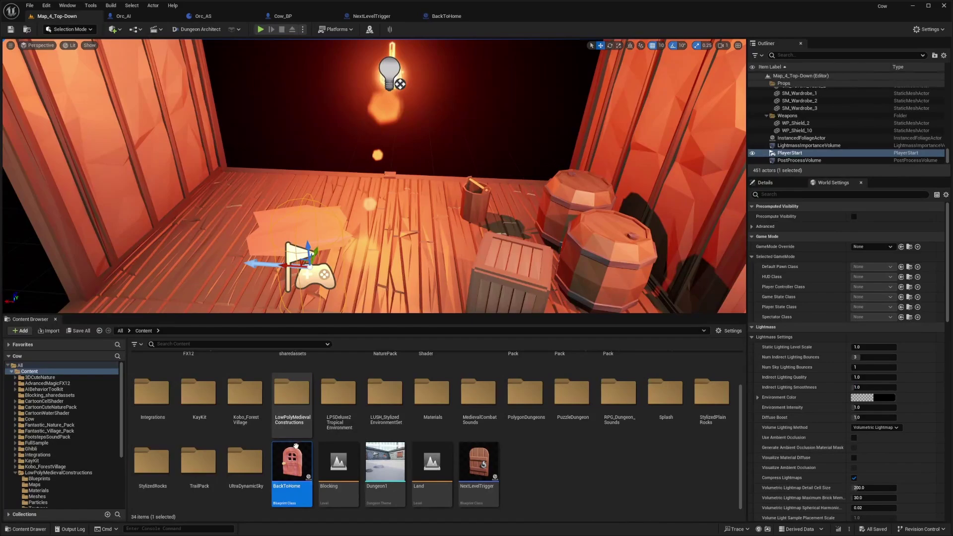
drag(296, 446, 368, 187)
key(w)
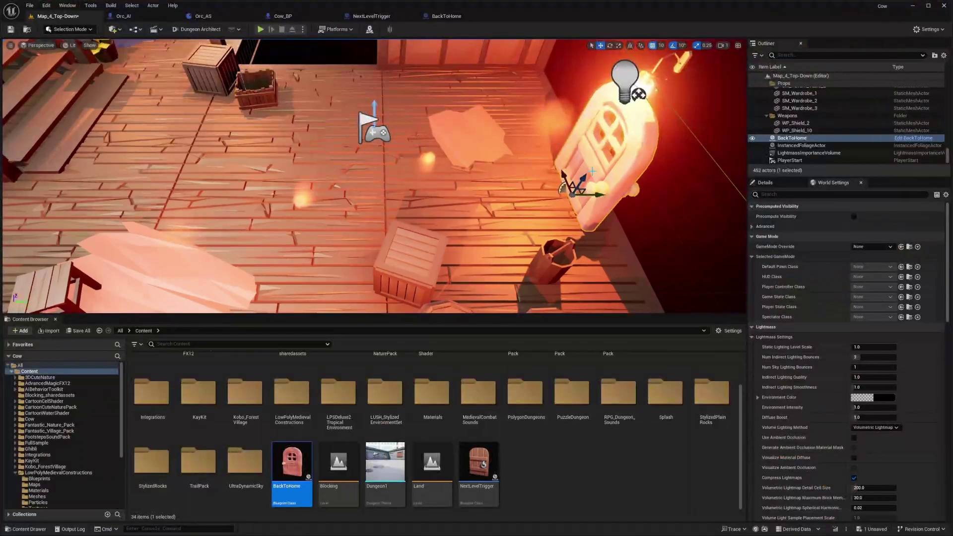
Set the level name of the Open Level node in BackToHome's event graph to Blocking.
click(899, 141)
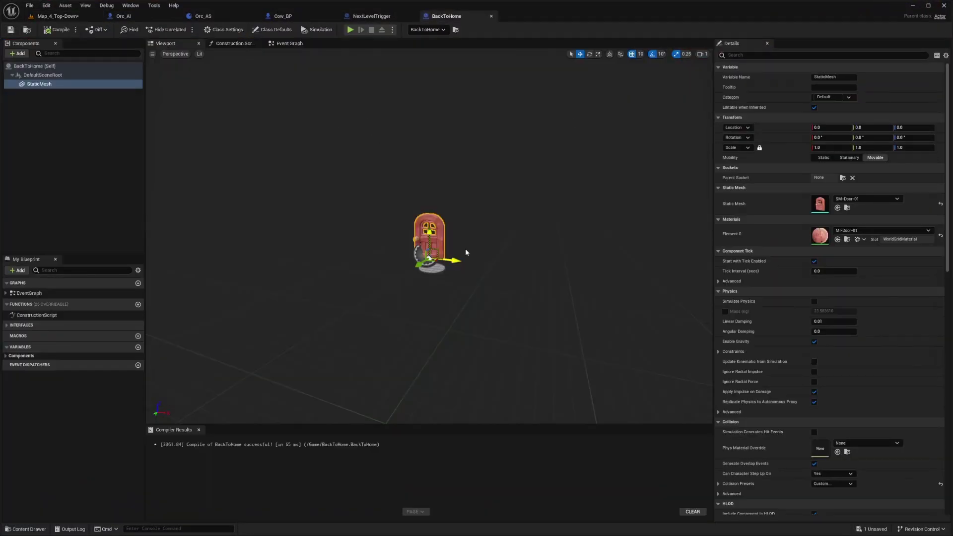
click(290, 43)
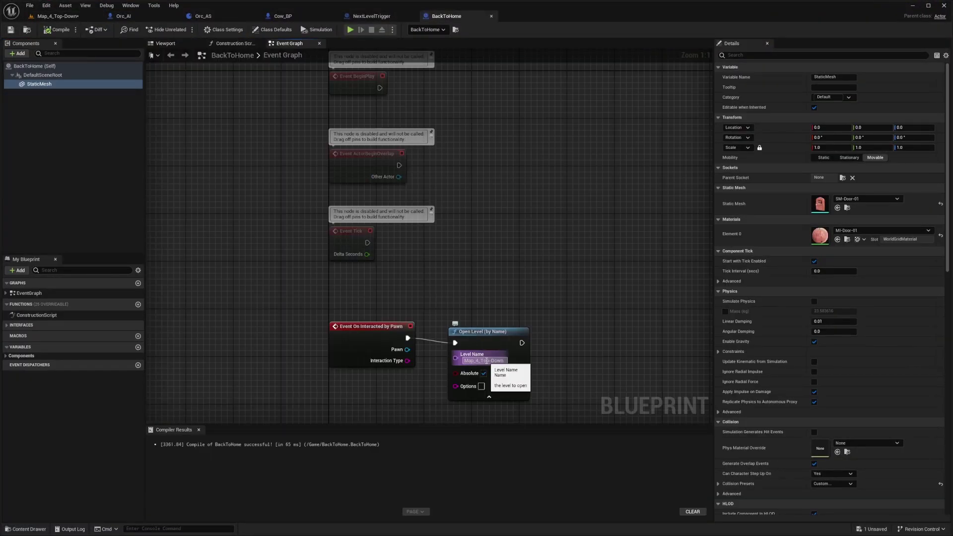
text(Block)
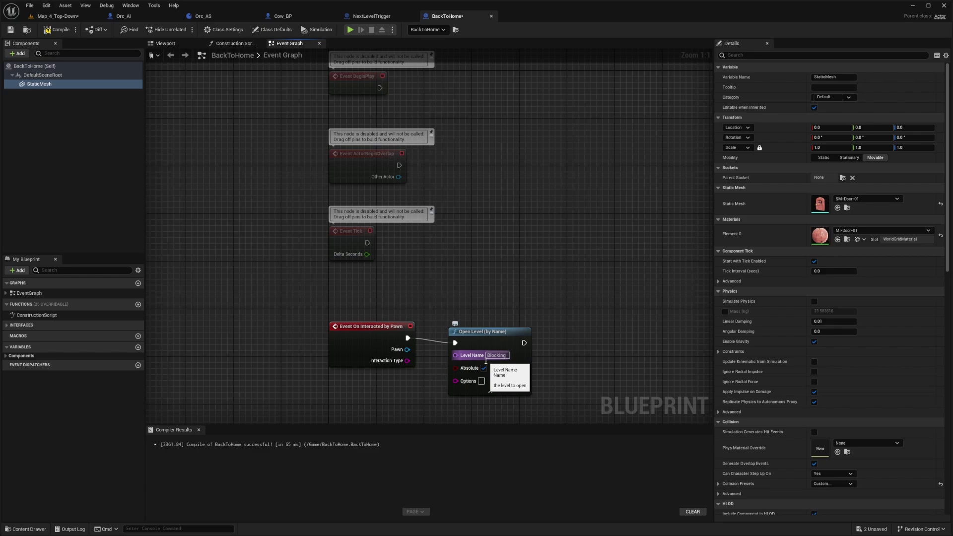
text(ing)
key(Return)
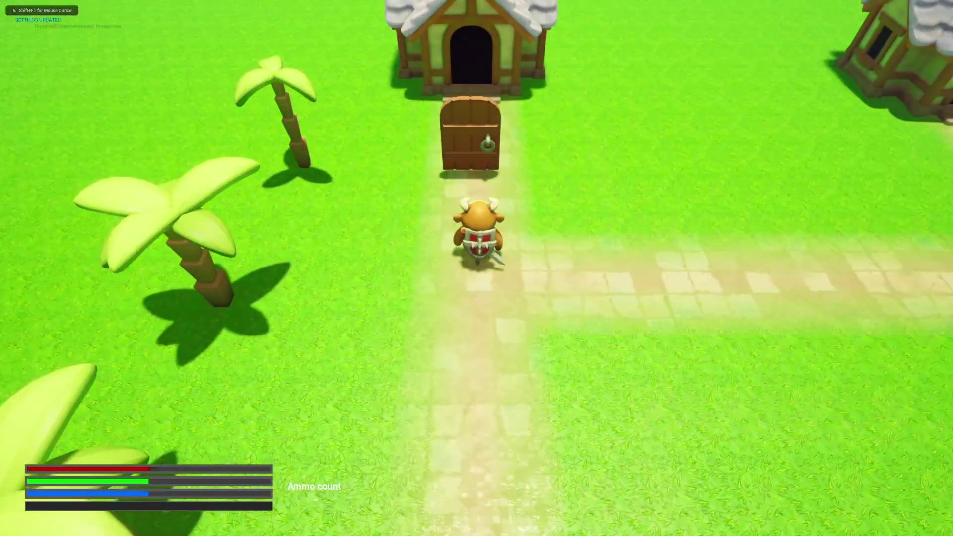
Playtest the Blocking level by walking the cow character around the NextLevelTrigger door and past the orc.
key(d)
key(s)
key(a)
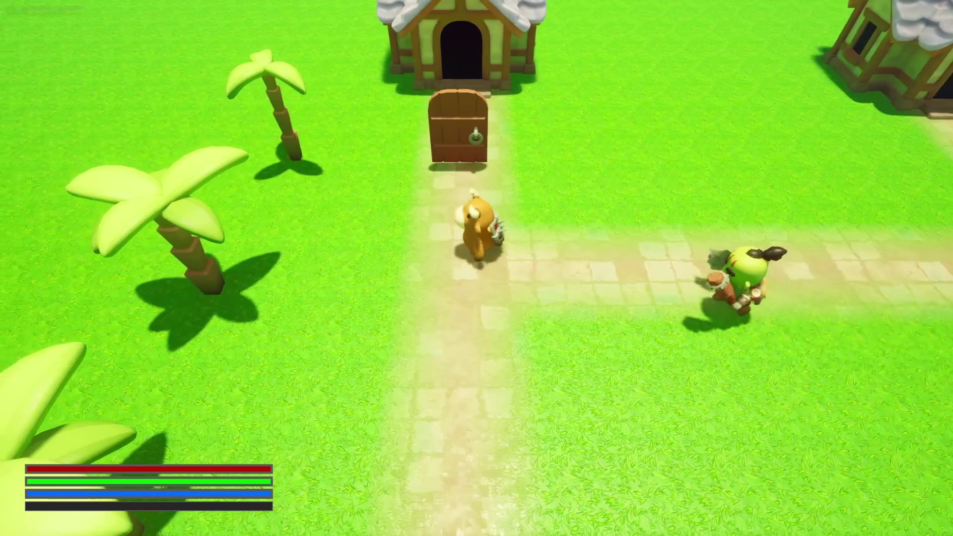
key(d)
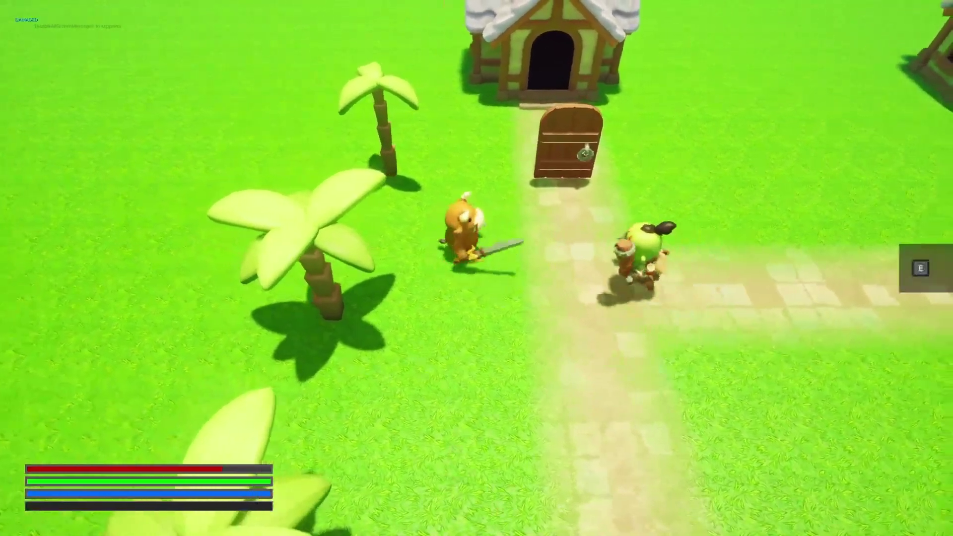
key(d)
key(w)
key(d)
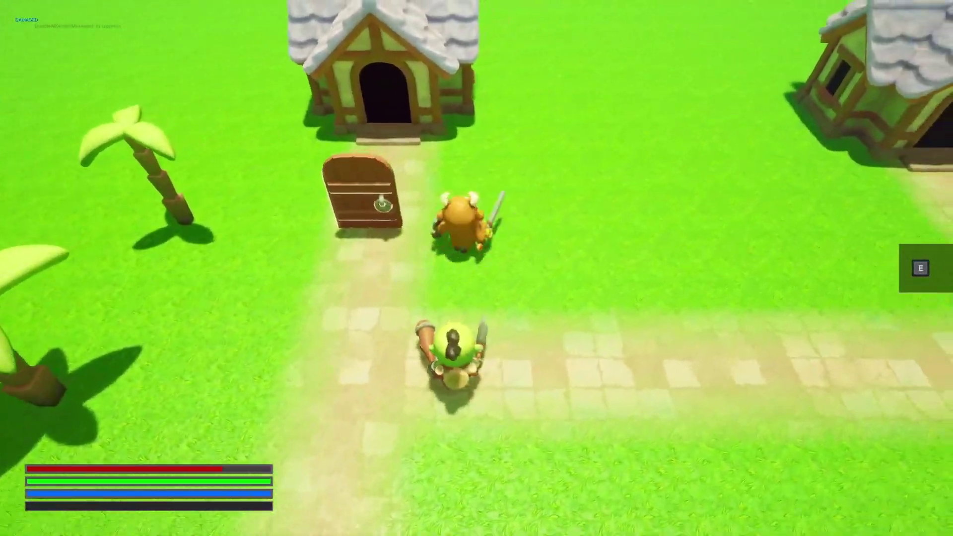
key(w)
key(a)
key(s)
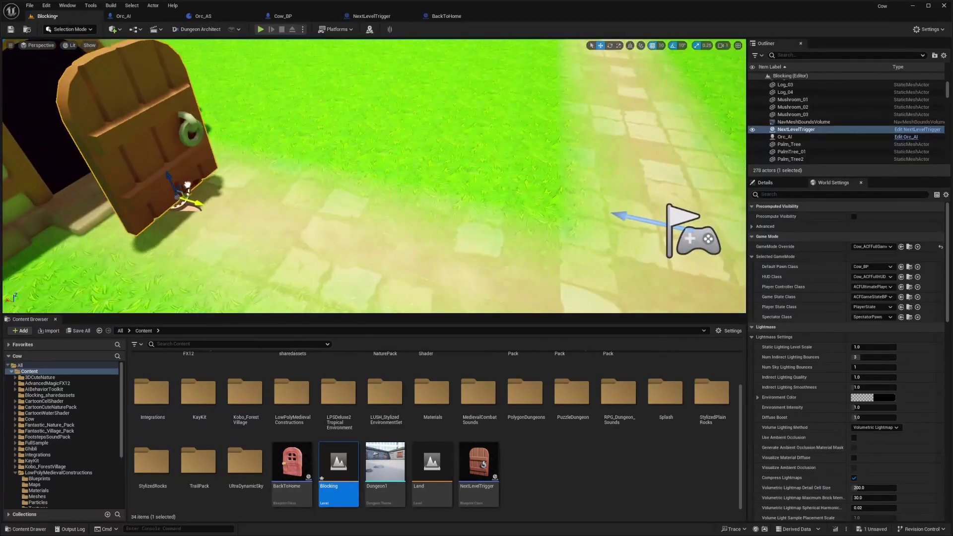
Move the NextLevelTrigger door into the house's doorway in the Blocking level.
drag(96, 155, 103, 157)
right_drag(211, 151, 210, 151)
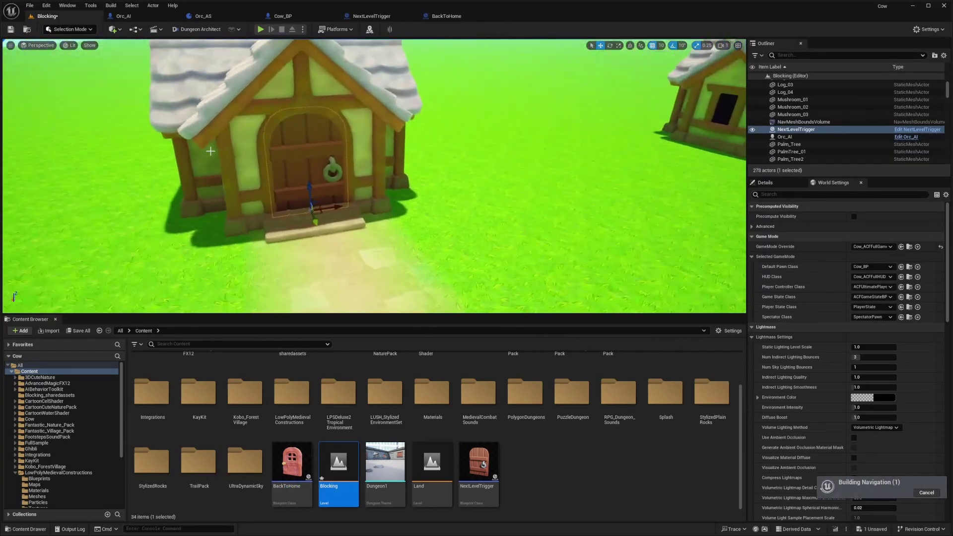
Play the Blocking level full screen, walk the cow up to the house door and interact with it.
key(alt+p)
key(F11)
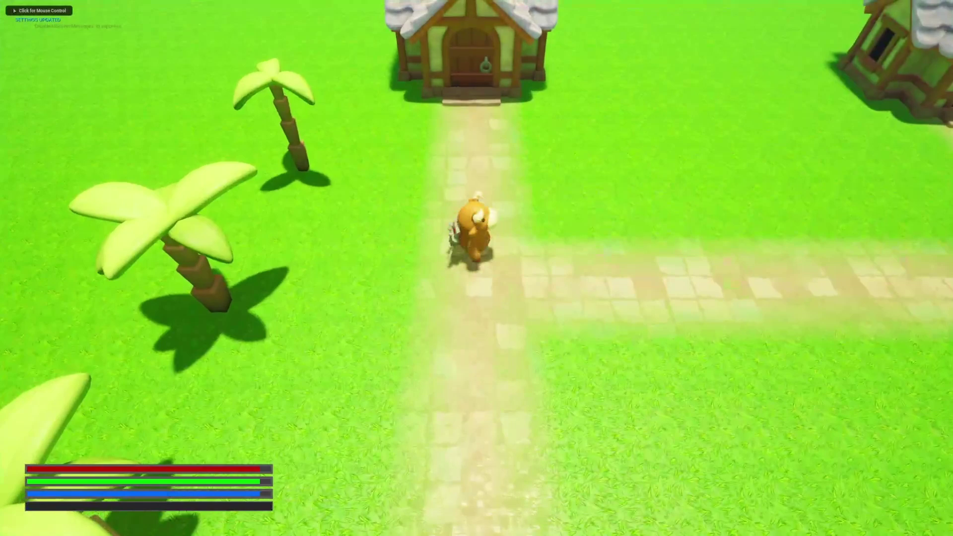
key(w)
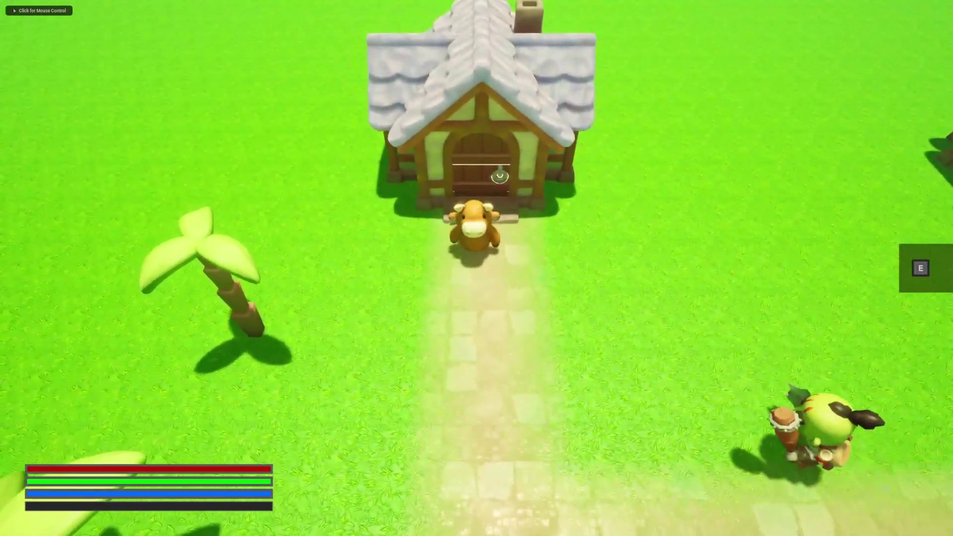
key(e)
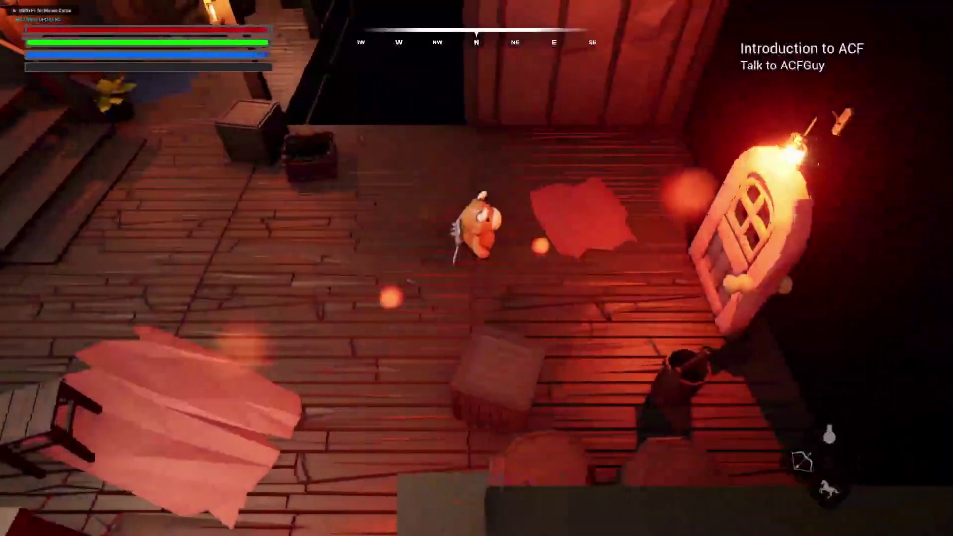
Walk the cow around Map_4_Top-Down near the BackToHome door, and end the playtest.
key(w)
key(s)
key(a)
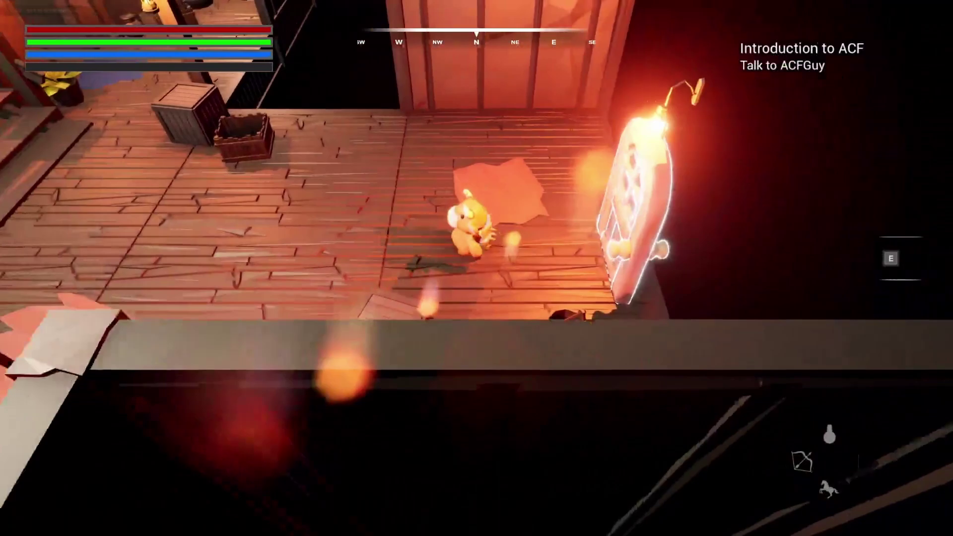
key(w)
key(d)
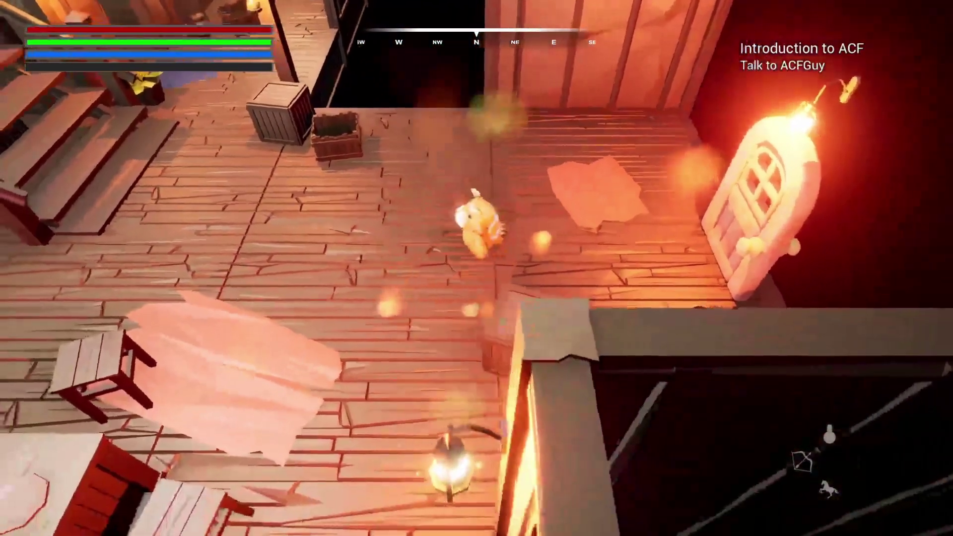
key(F11)
key(Escape)
Playtest the Blocking level again, walking the cow up the stone path to the house door and entering Map_4_Top-Down.
right_drag(373, 176, 476, 169)
scroll(374, 175, up, 1)
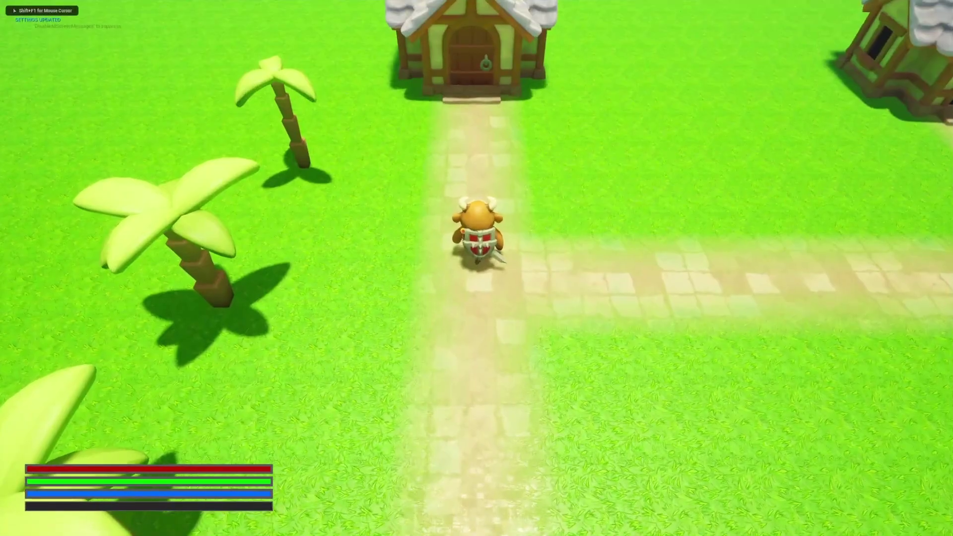
key(w)
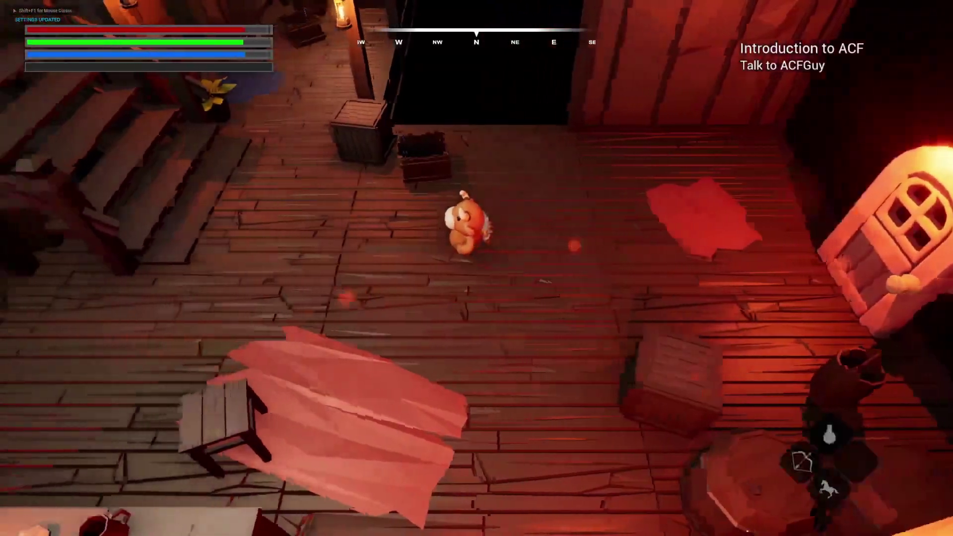
Walk the cow back and forth across the wooden floor of Map_4_Top-Down, between the crates and the white BackToHome door.
key(d)
key(a)
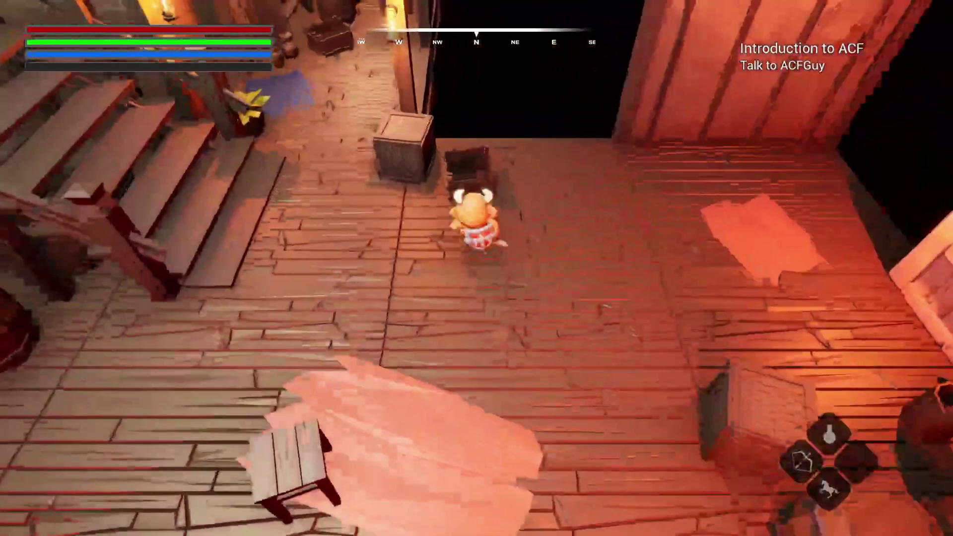
key(d)
key(a)
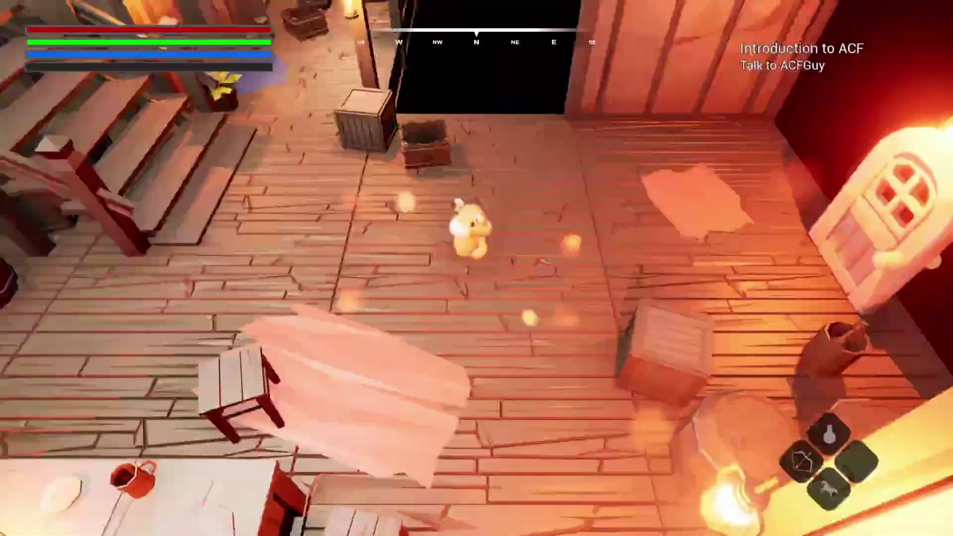
key(d)
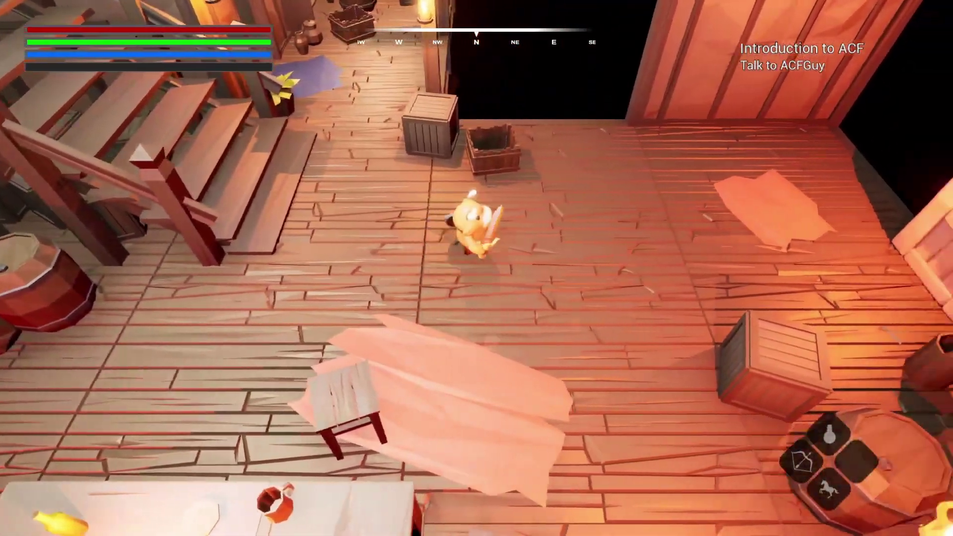
key(w)
key(s)
key(d)
key(d)
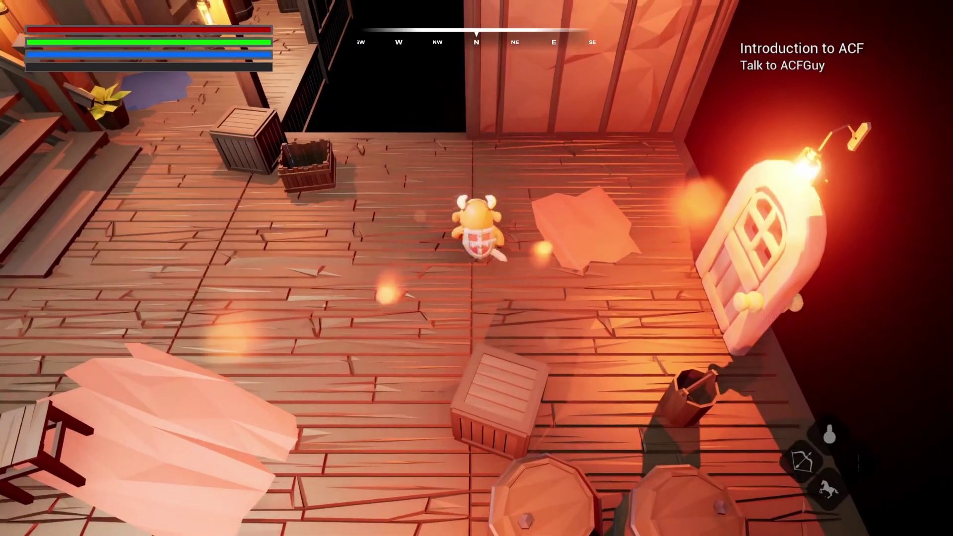
key(d)
key(s)
key(w)
key(d)
key(a)
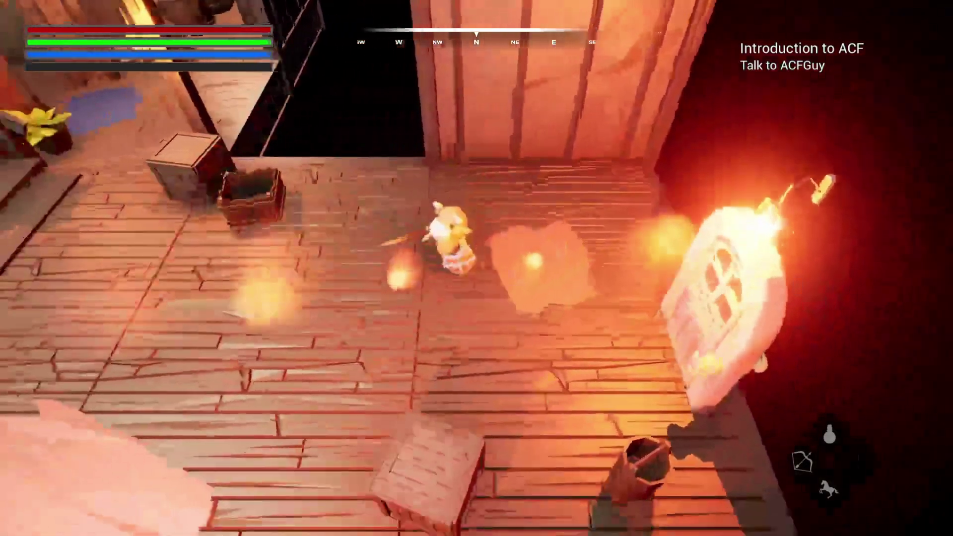
key(a)
key(s)
key(d)
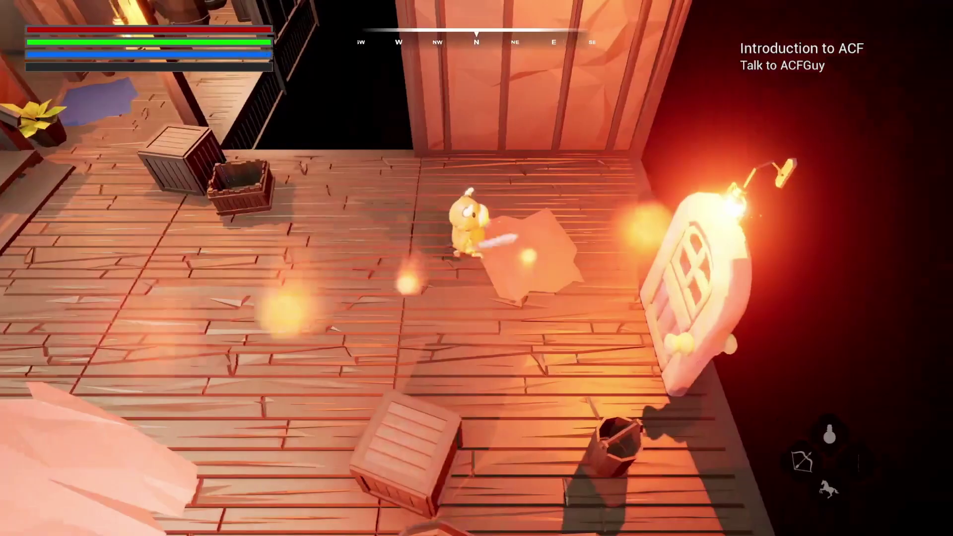